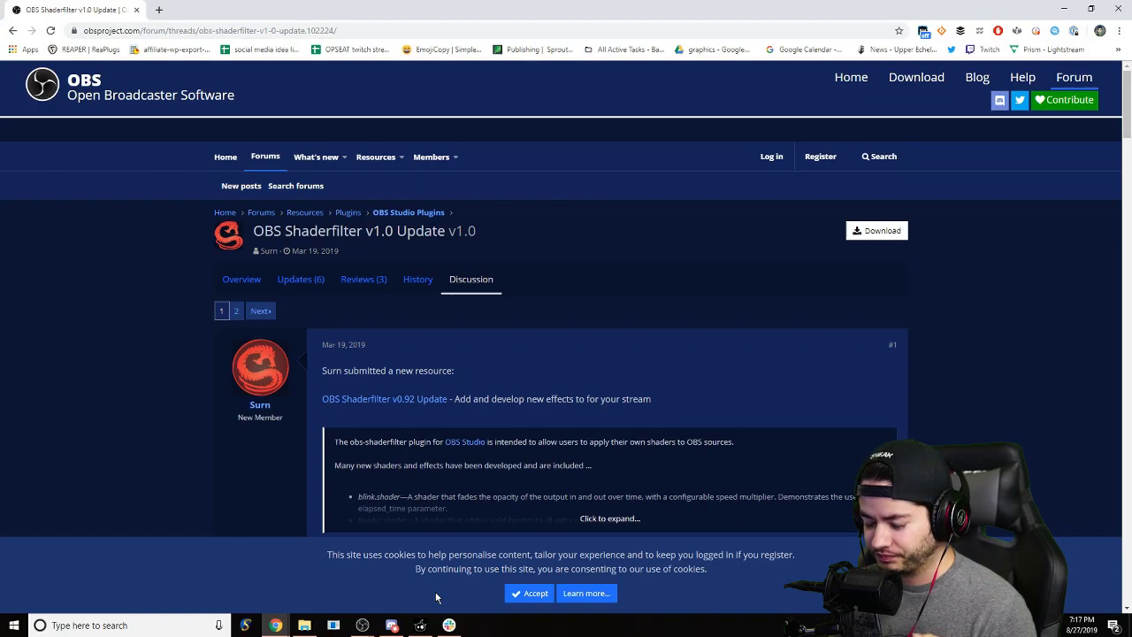
- Download the ShaderFilter plugin archive from its OBS Forums resource page
{"action": "left_click", "coordinate": [874, 231]}
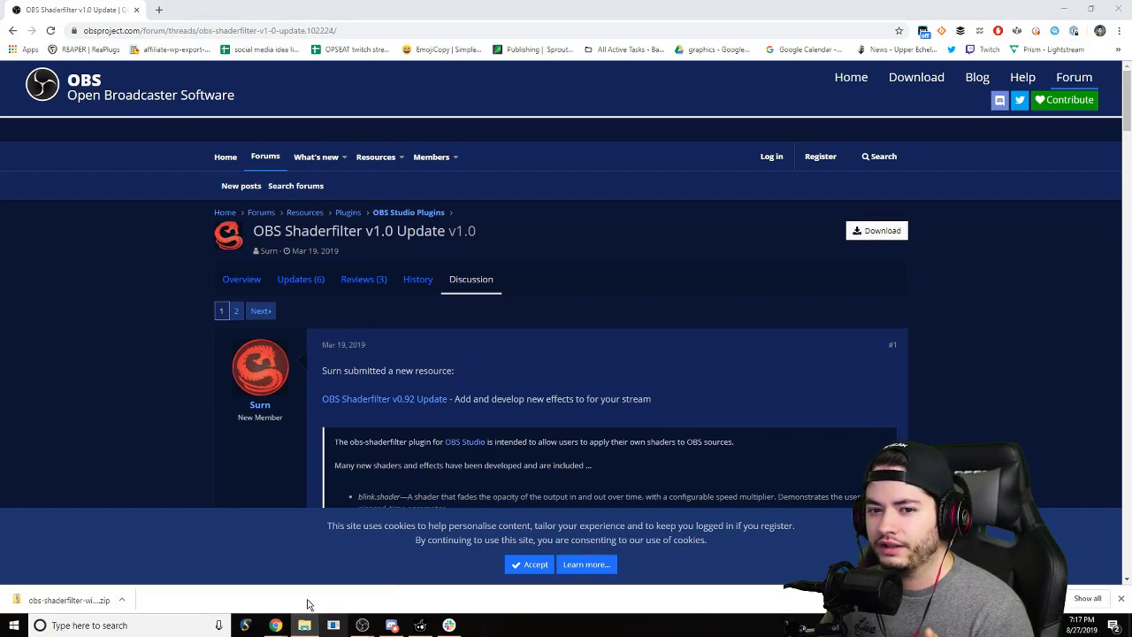
- Open File Explorer at the obs-studio data\obs-plugins folder
{"action": "left_click", "coordinate": [304, 625]}
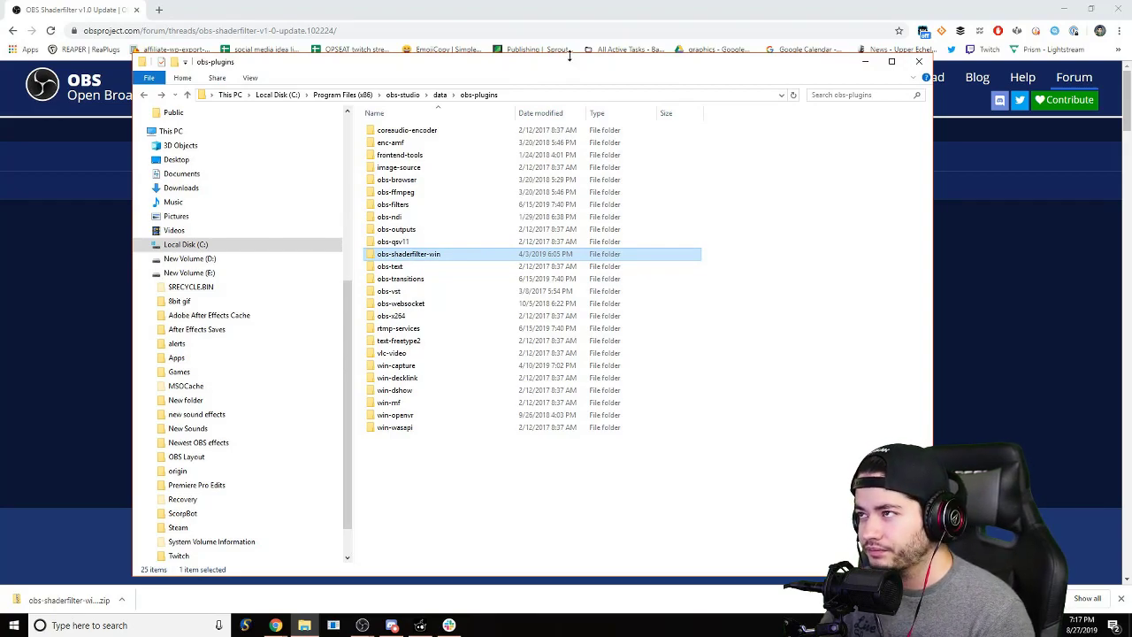
- Drill into obs-shaderfilter-win > data > obs-plugins > obs-shaderfilter > examples to list the shader files
{"action": "left_click", "coordinate": [575, 94]}
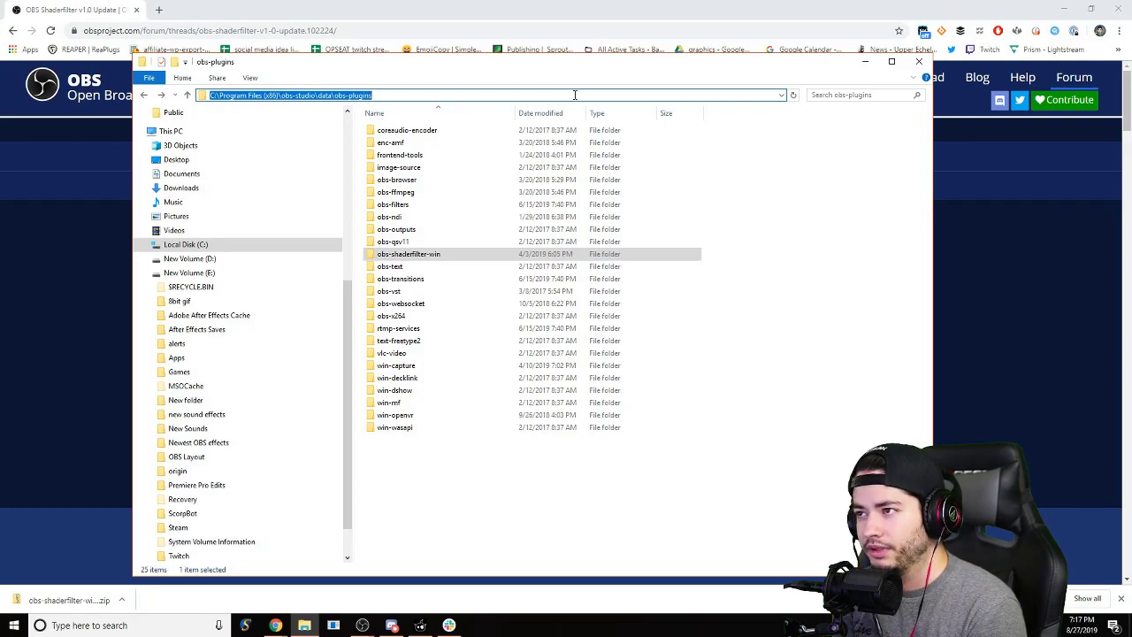
{"action": "double_click", "coordinate": [499, 258]}
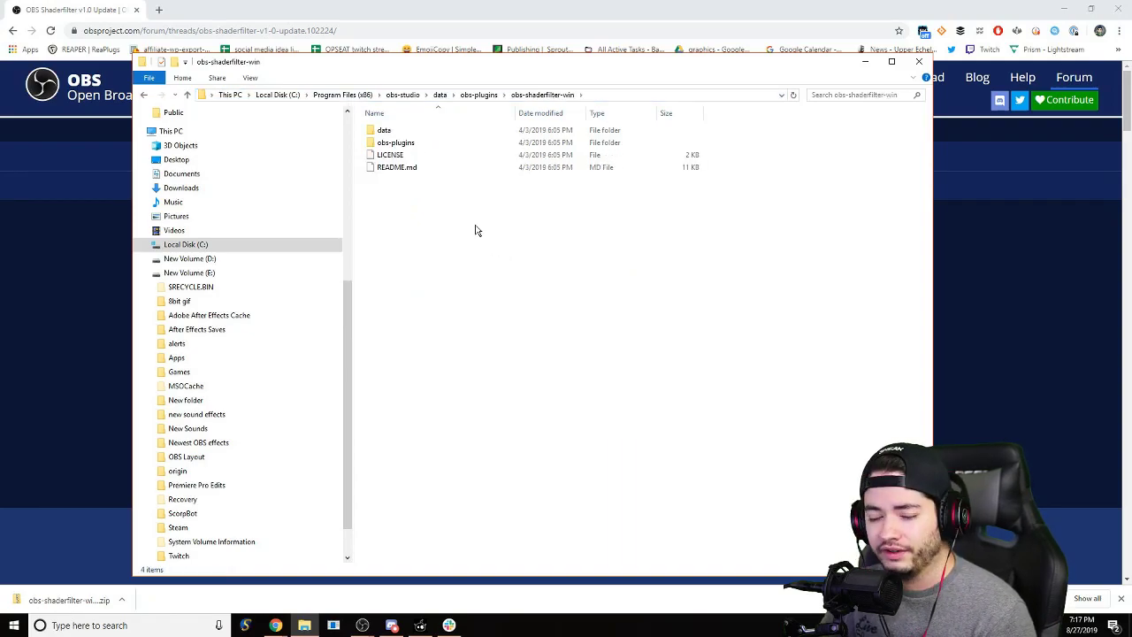
{"action": "double_click", "coordinate": [423, 131]}
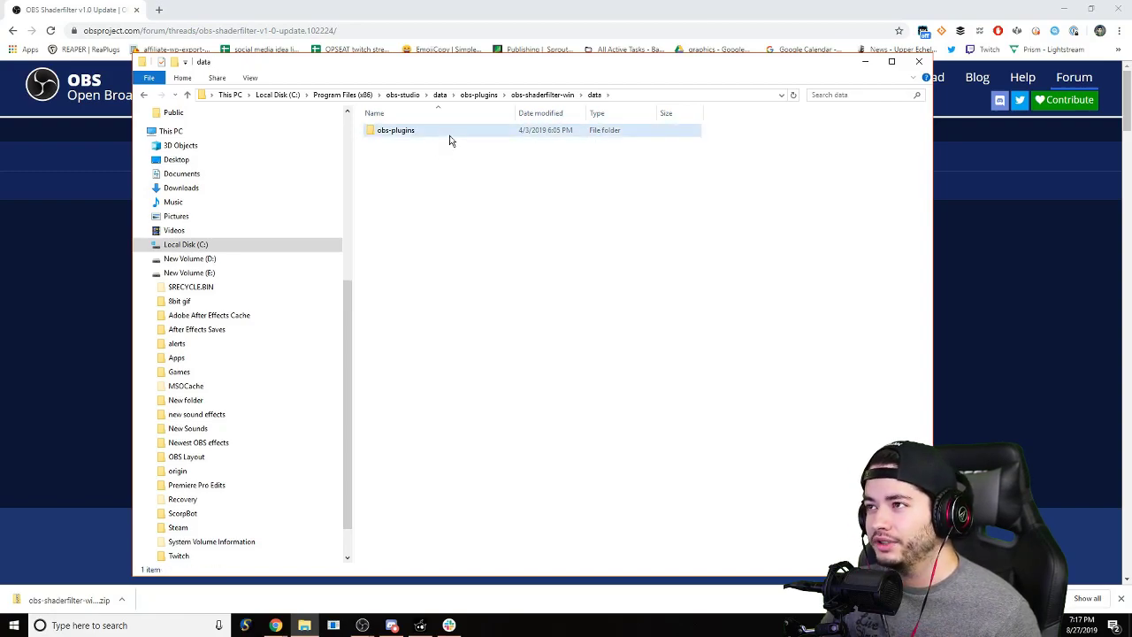
{"action": "double_click", "coordinate": [448, 133]}
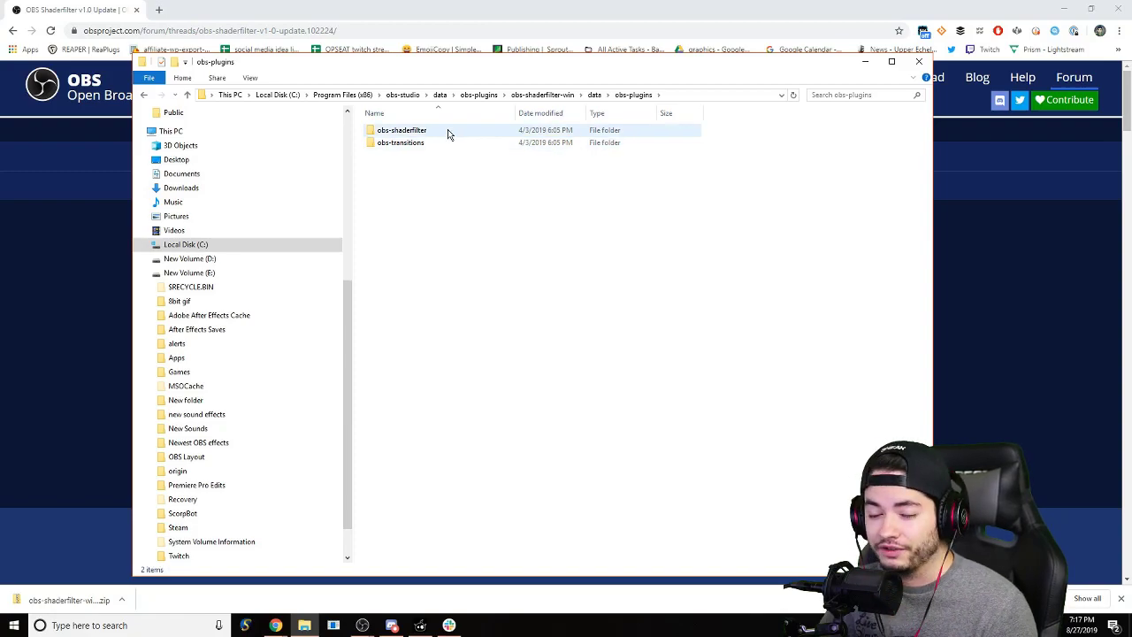
{"action": "double_click", "coordinate": [448, 133]}
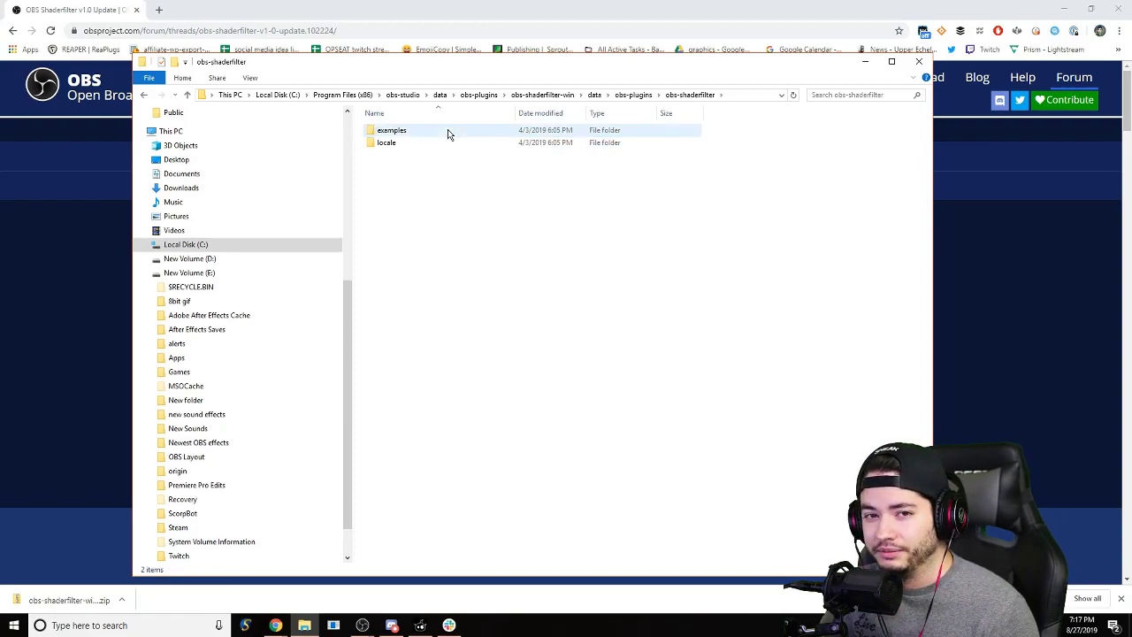
{"action": "double_click", "coordinate": [447, 133]}
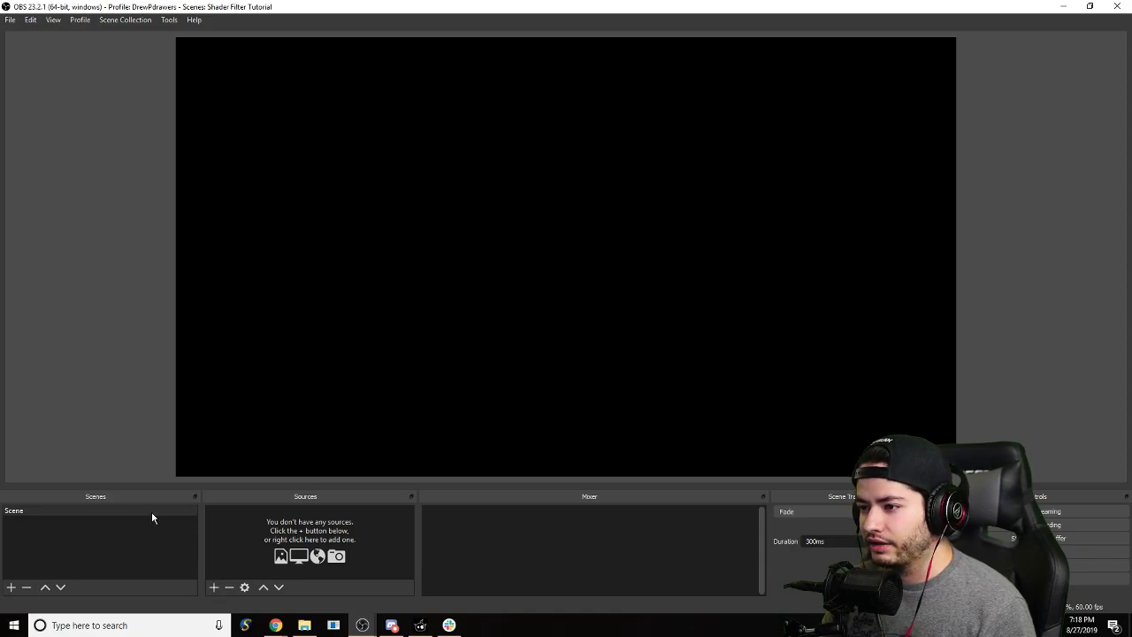
- Create a new Video Capture Device source in the scene
{"action": "left_click", "coordinate": [215, 586]}
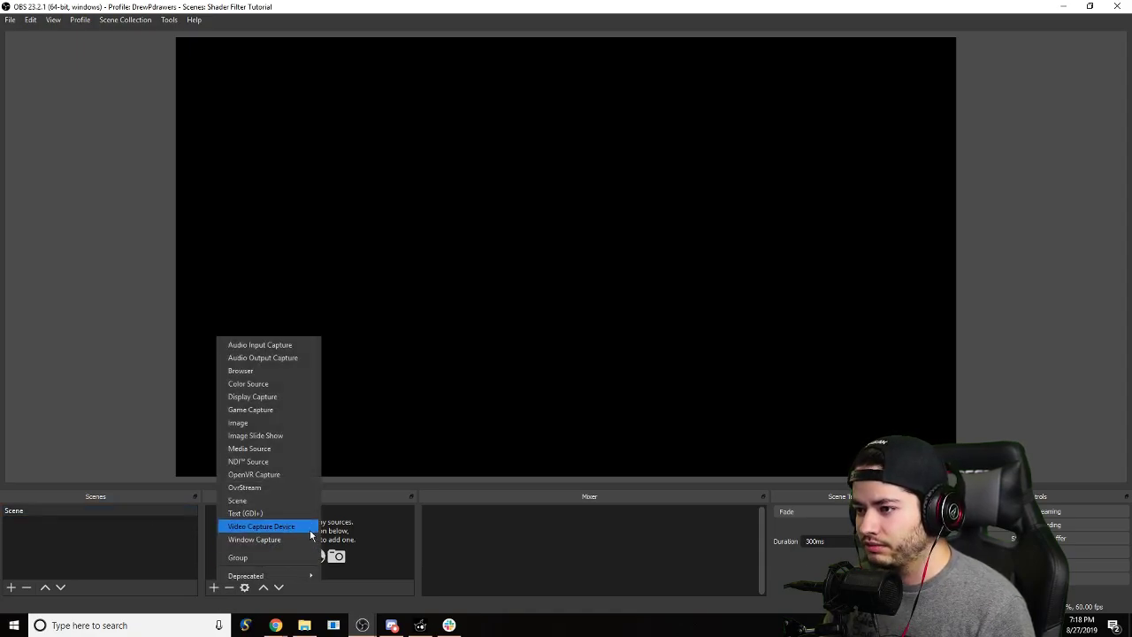
{"action": "left_click", "coordinate": [296, 526]}
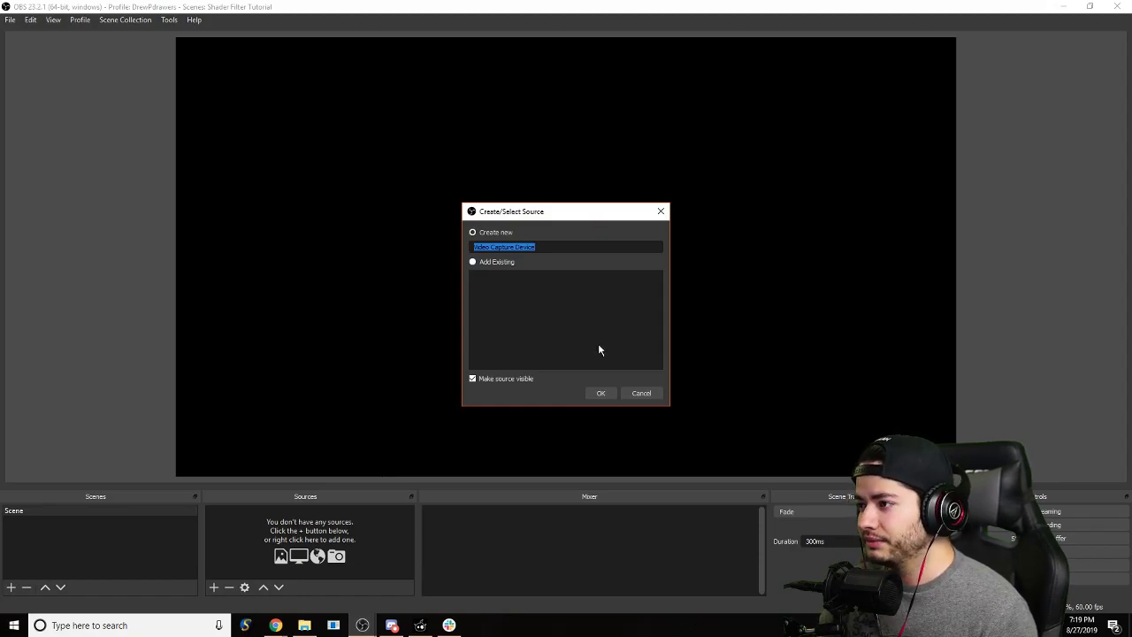
{"action": "left_click", "coordinate": [601, 392]}
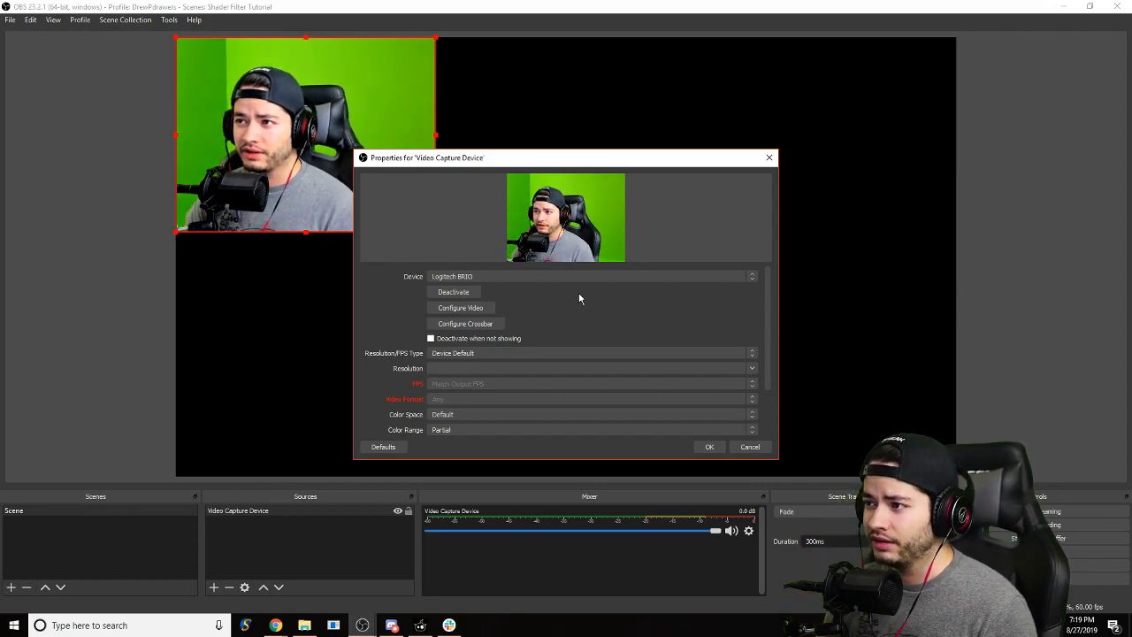
- Set the webcam's Resolution/FPS Type to Custom at 1920x1080 and confirm
{"action": "left_click", "coordinate": [536, 353]}
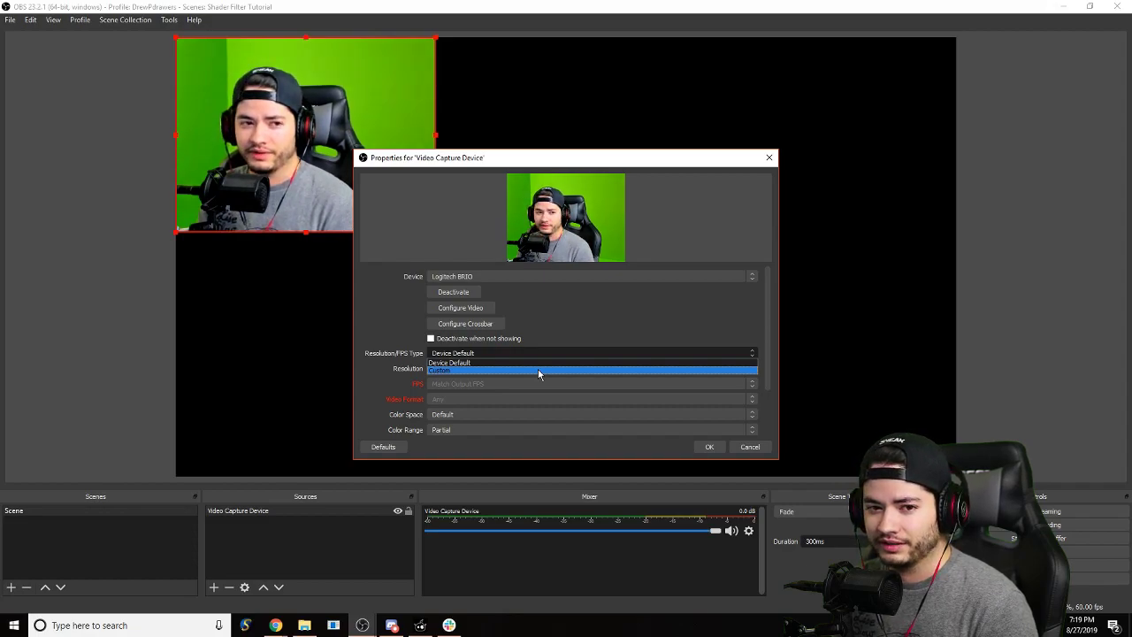
{"action": "left_click", "coordinate": [537, 369]}
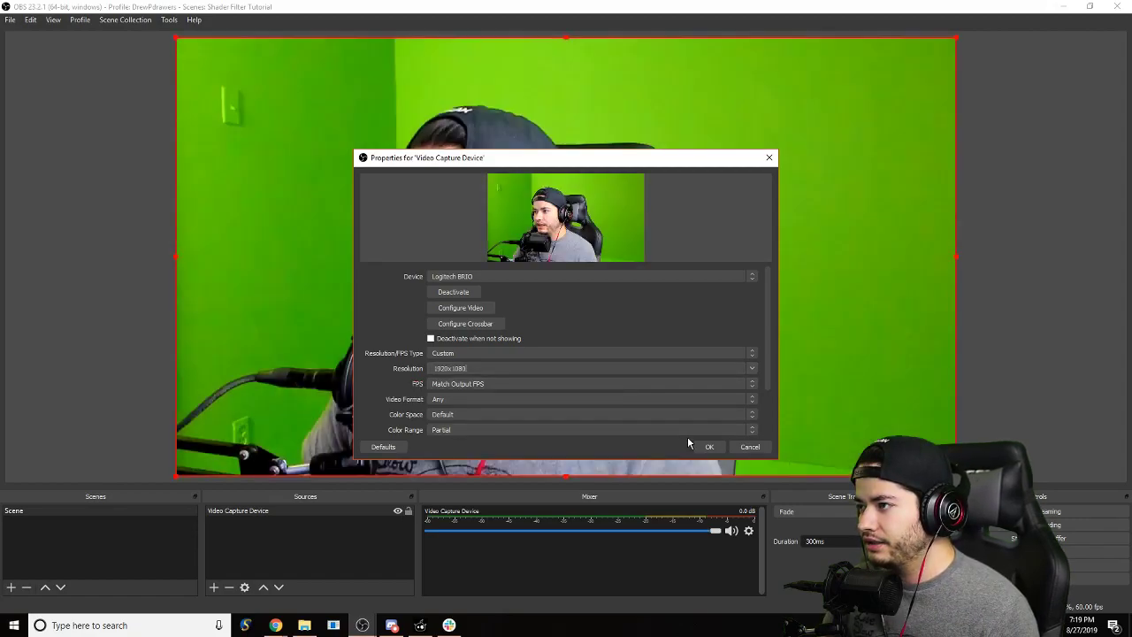
{"action": "left_click", "coordinate": [708, 446]}
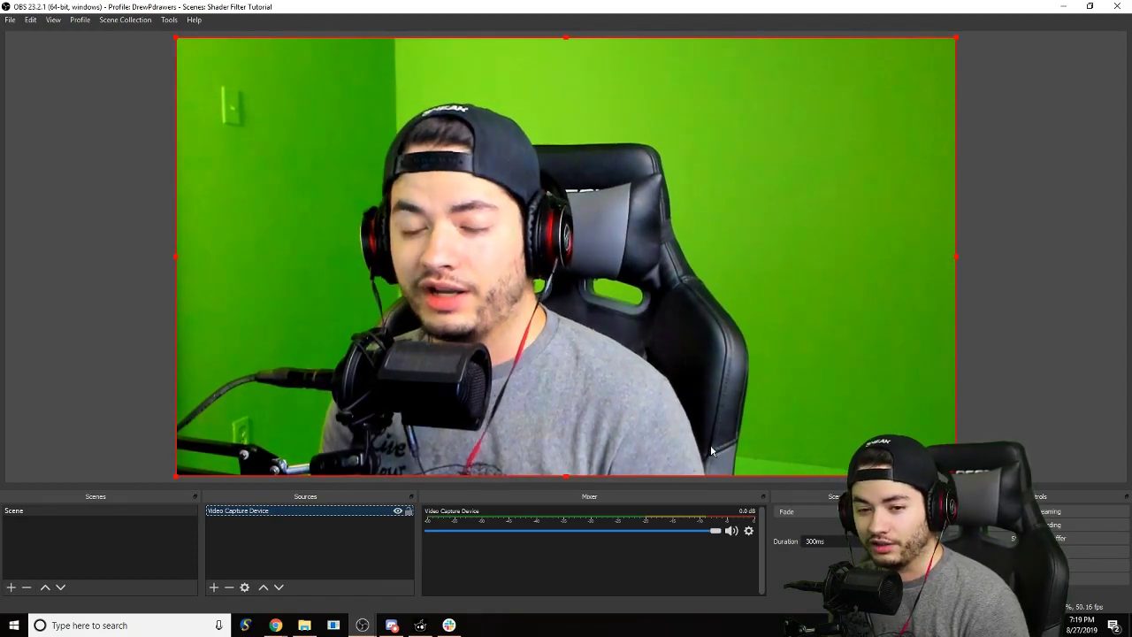
- Add a Chroma Key effect filter to the Video Capture Device and close the Filters window
{"action": "right_click", "coordinate": [350, 511]}
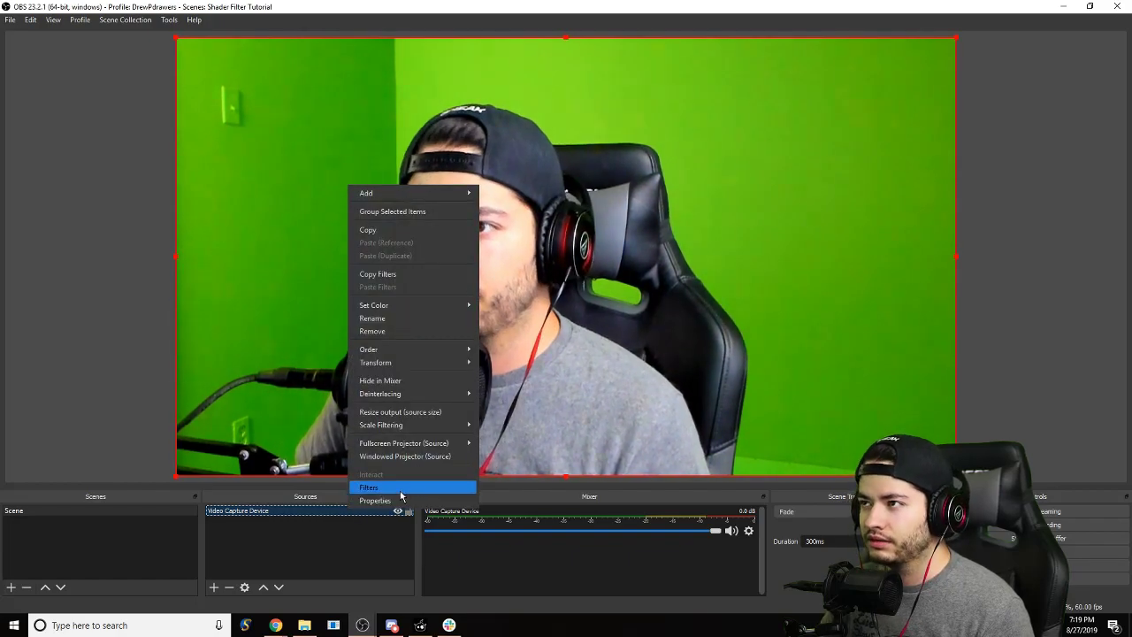
{"action": "left_click", "coordinate": [400, 489]}
{"action": "left_click", "coordinate": [324, 514]}
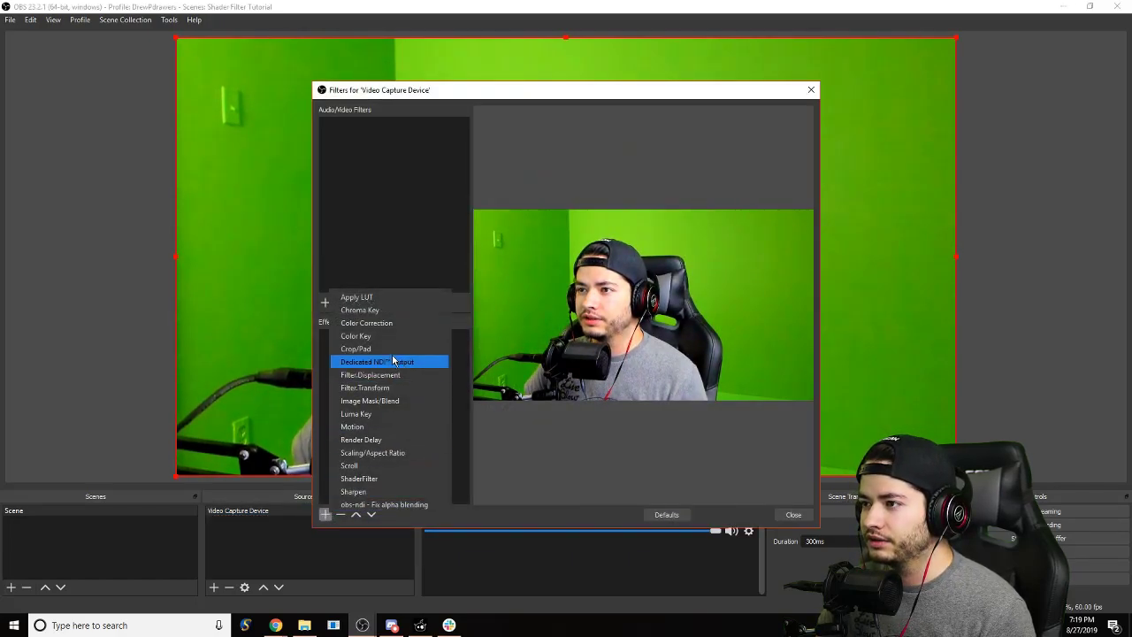
{"action": "left_click", "coordinate": [403, 311]}
{"action": "left_click", "coordinate": [538, 331]}
{"action": "left_click", "coordinate": [789, 514]}
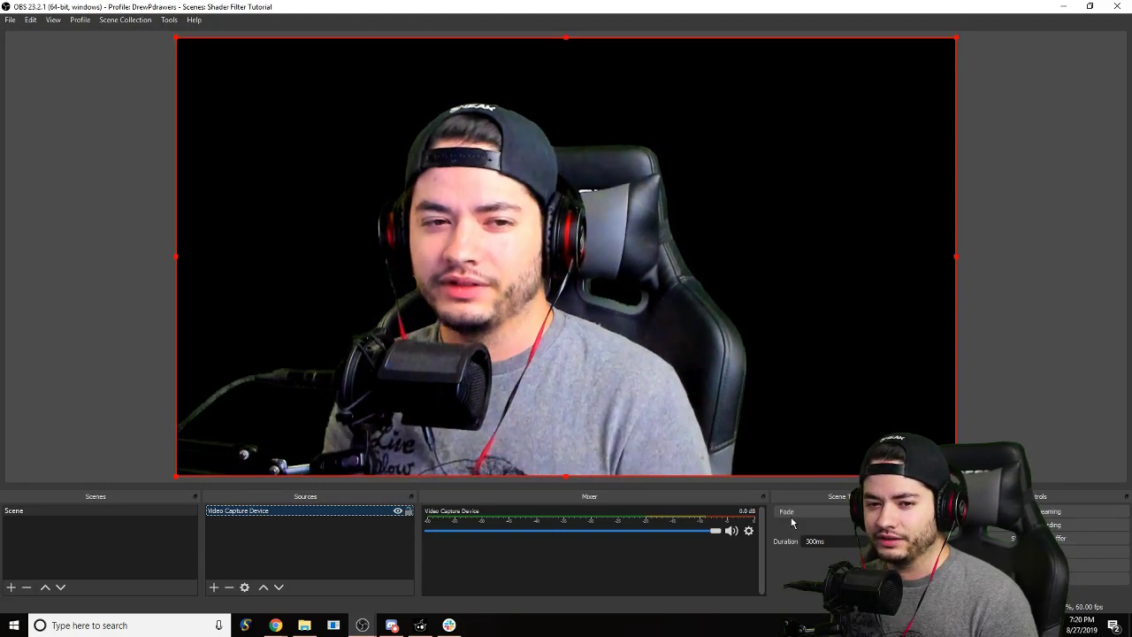
- Add a ShaderFilter effect filter after Chroma Key on the Video Capture Device, keeping its default name
{"action": "left_click", "coordinate": [213, 587]}
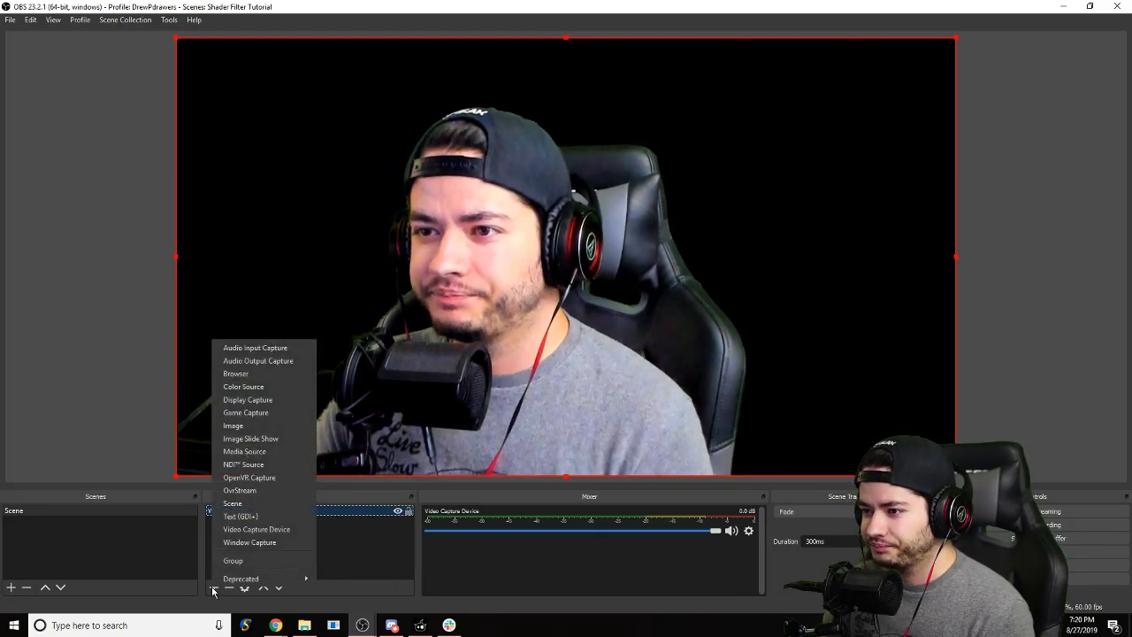
{"action": "left_click", "coordinate": [379, 552]}
{"action": "right_click", "coordinate": [275, 513]}
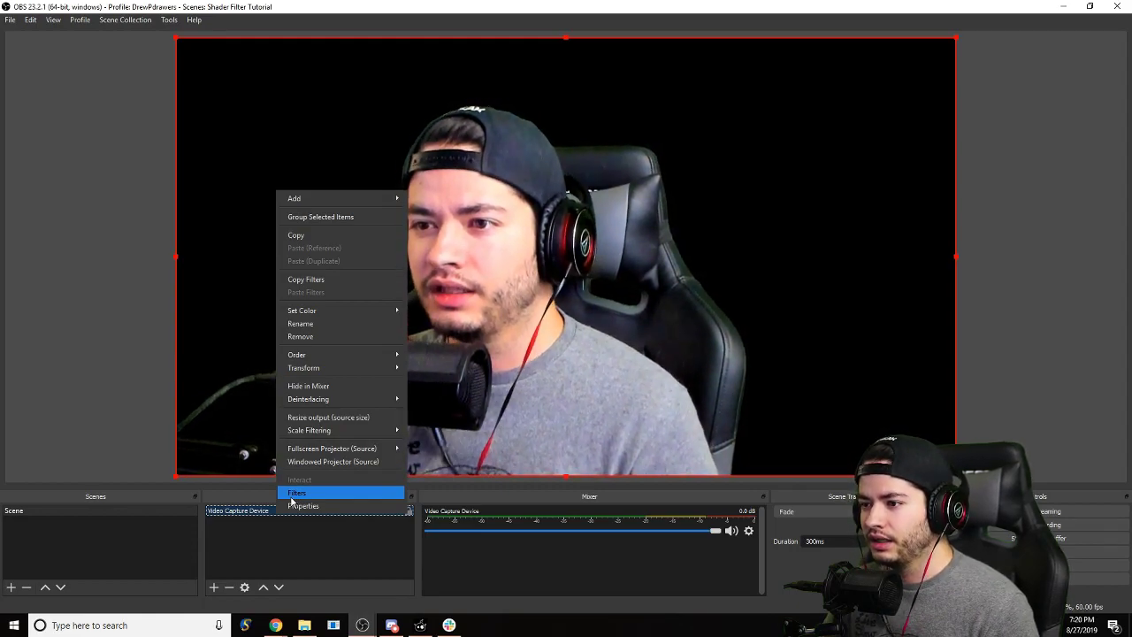
{"action": "right_click", "coordinate": [255, 512]}
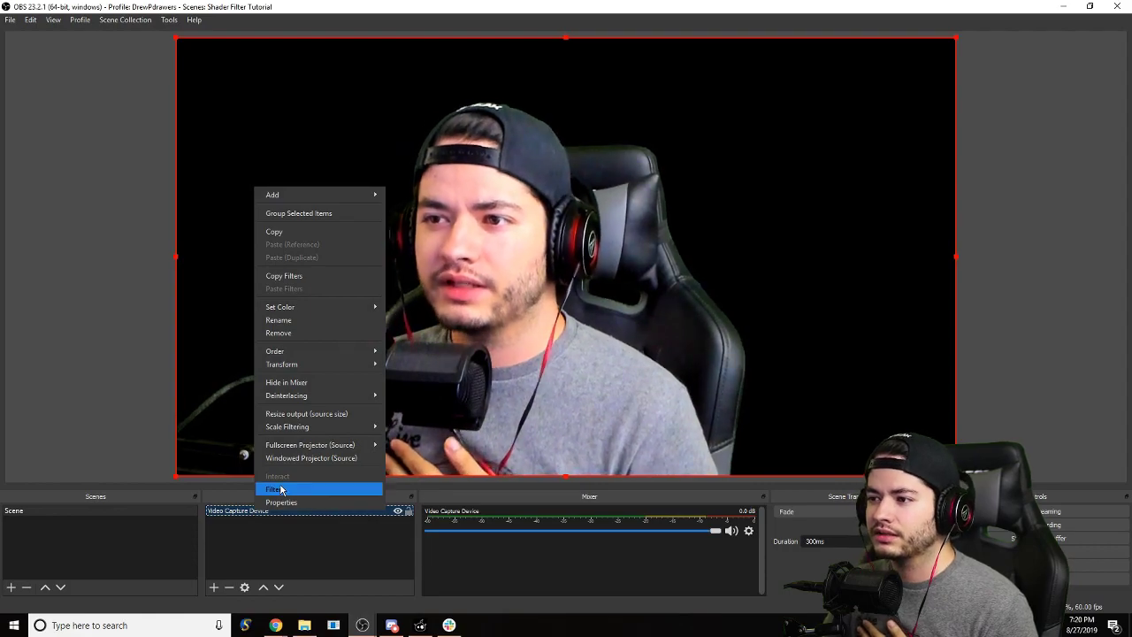
{"action": "left_click", "coordinate": [277, 488]}
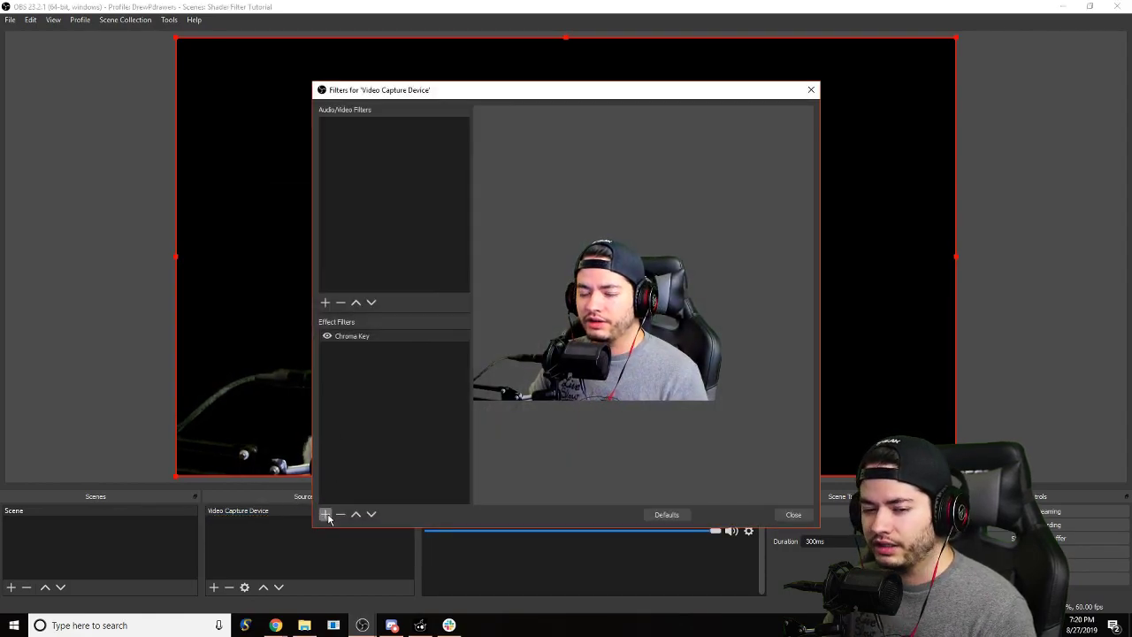
{"action": "left_click", "coordinate": [325, 513]}
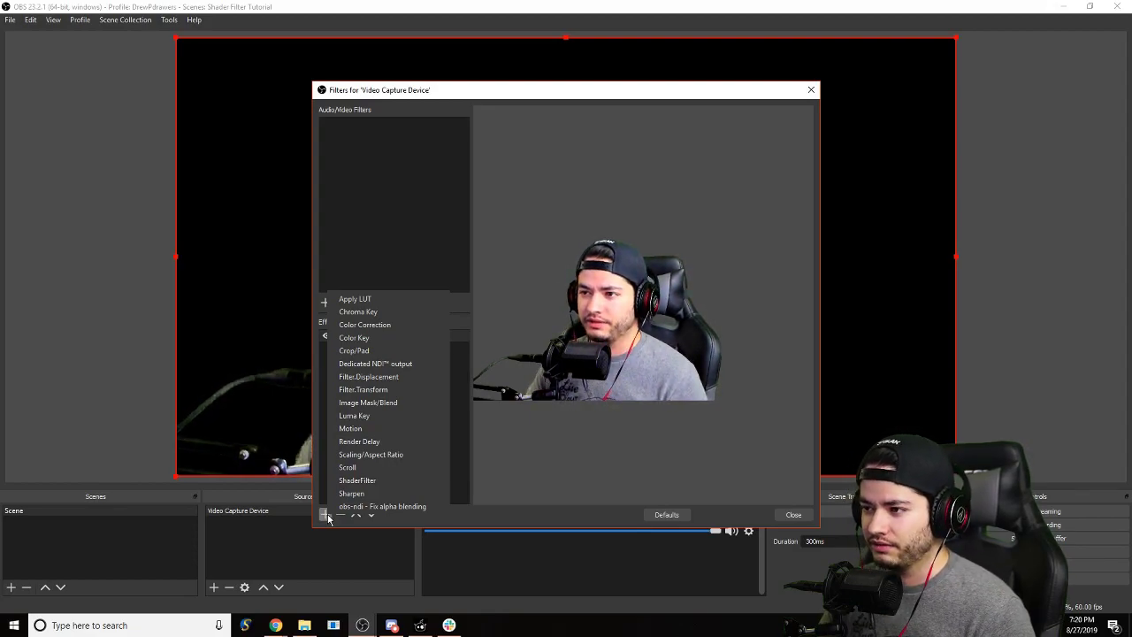
{"action": "left_click", "coordinate": [365, 481]}
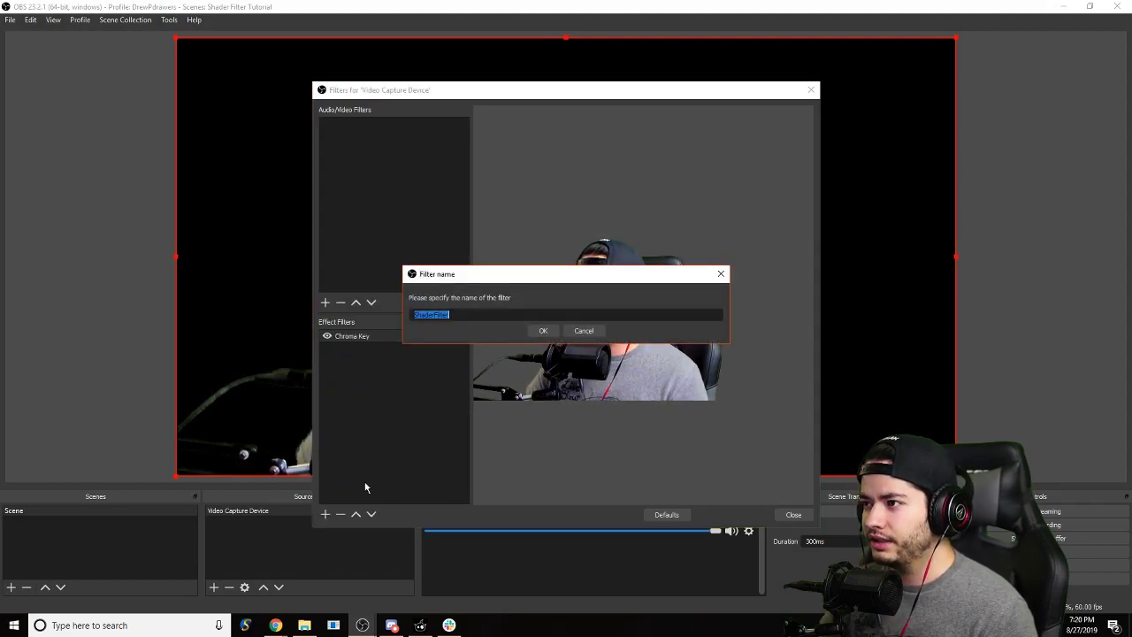
{"action": "left_click", "coordinate": [537, 326]}
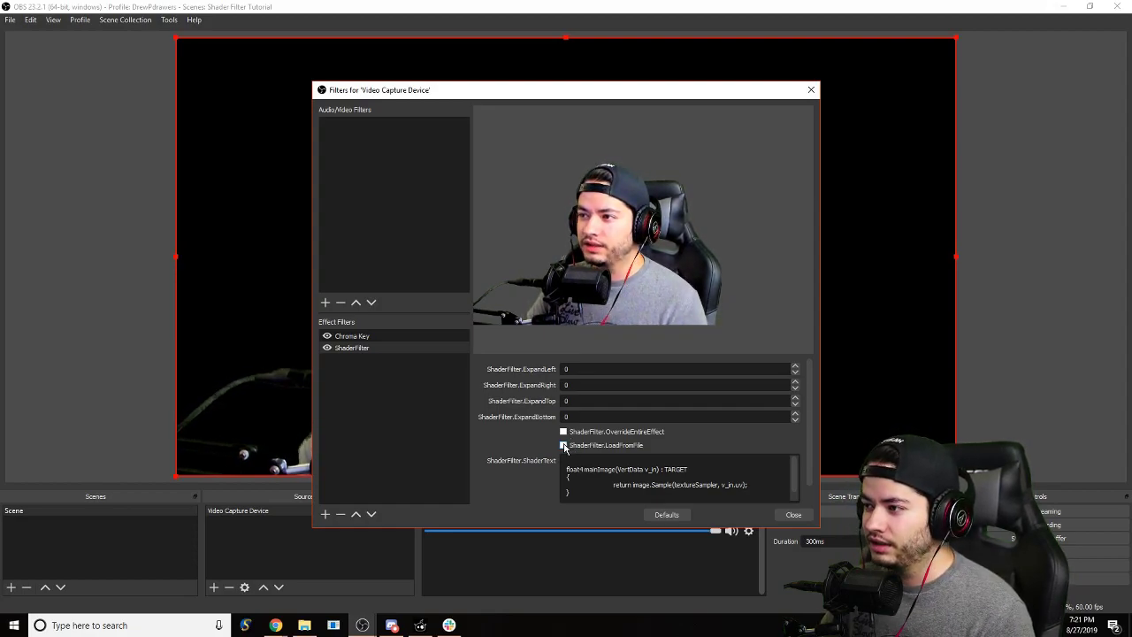
- Turn on ShaderFilter.LoadFromFile and browse to C:\Program Files (x86)\obs-studio
{"action": "left_click", "coordinate": [563, 445]}
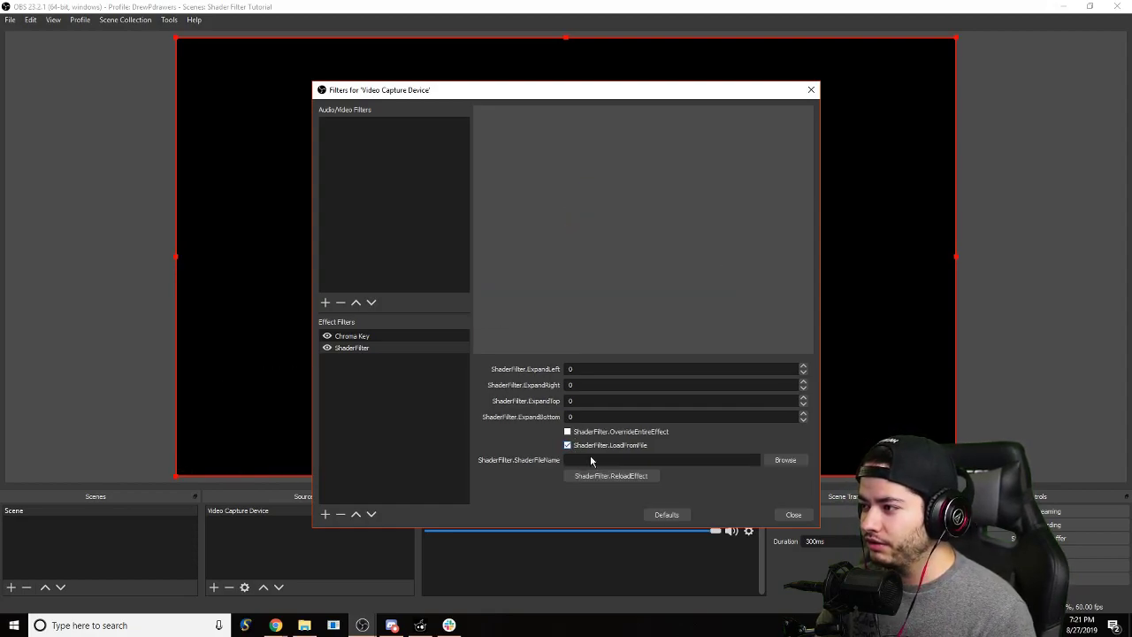
{"action": "left_click", "coordinate": [795, 464]}
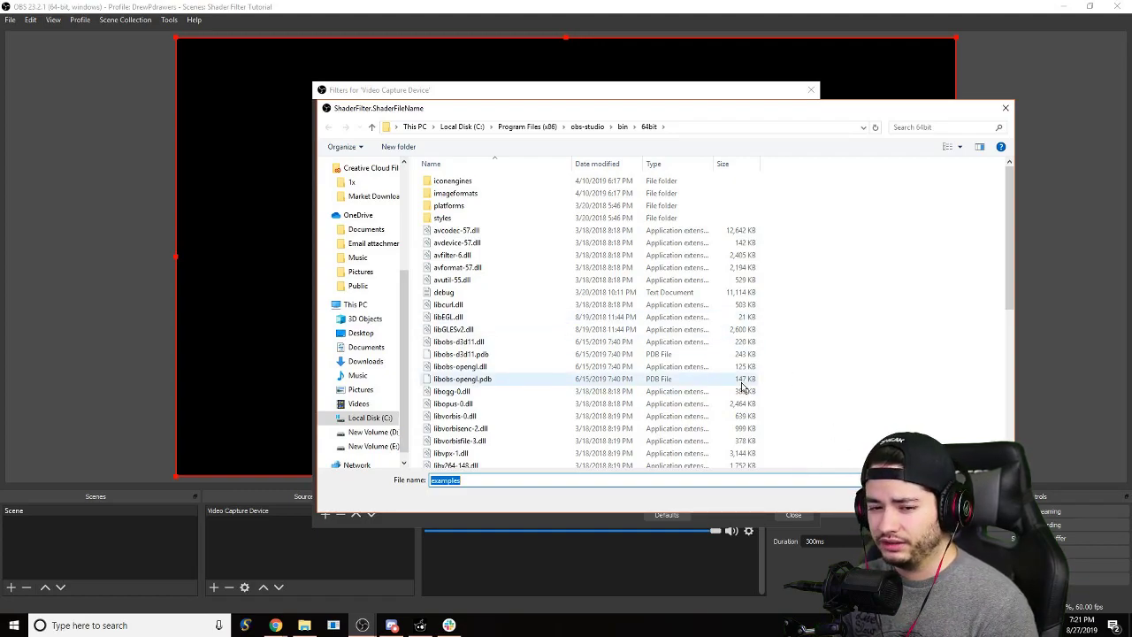
{"action": "left_click", "coordinate": [381, 309]}
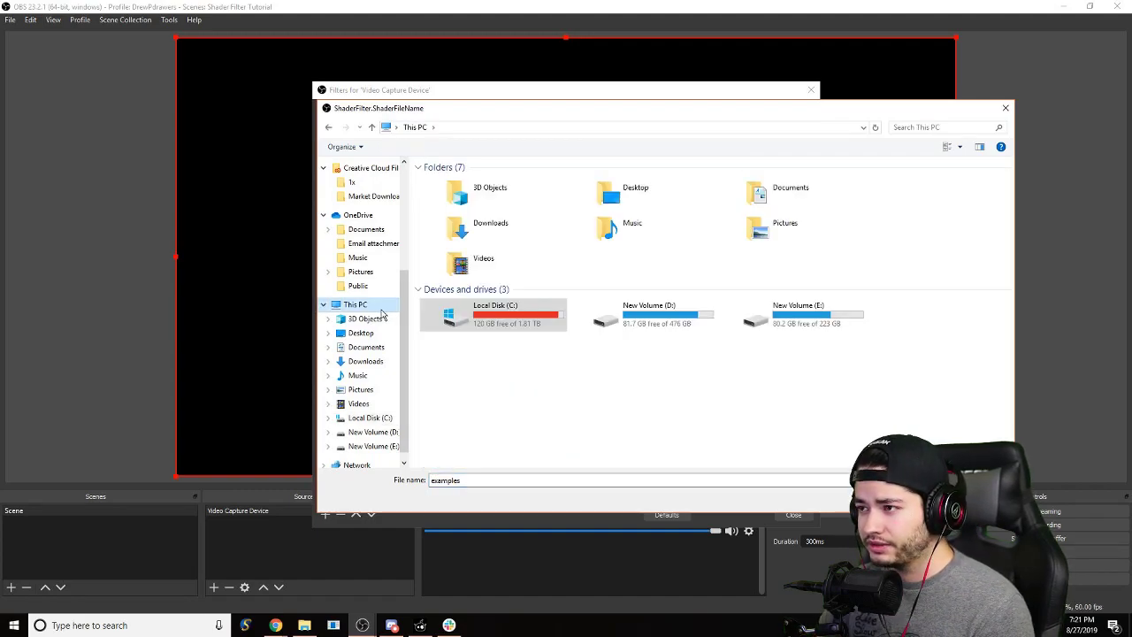
{"action": "left_click", "coordinate": [505, 331]}
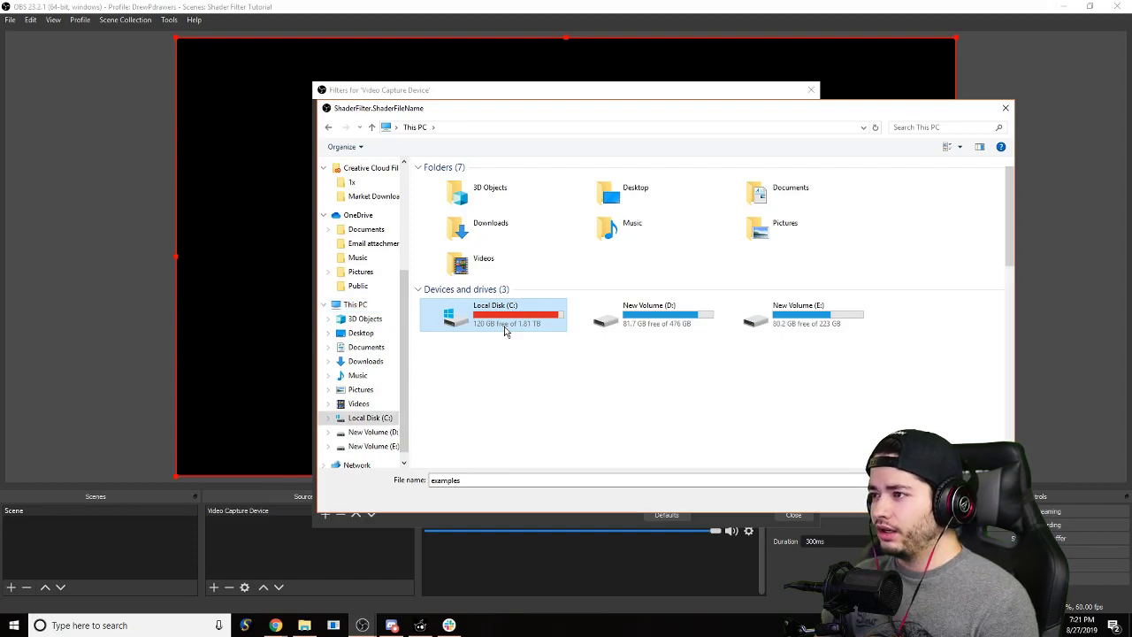
{"action": "double_click", "coordinate": [505, 330]}
{"action": "scroll", "coordinate": [558, 373], "scroll_direction": "down", "scroll_amount": 1}
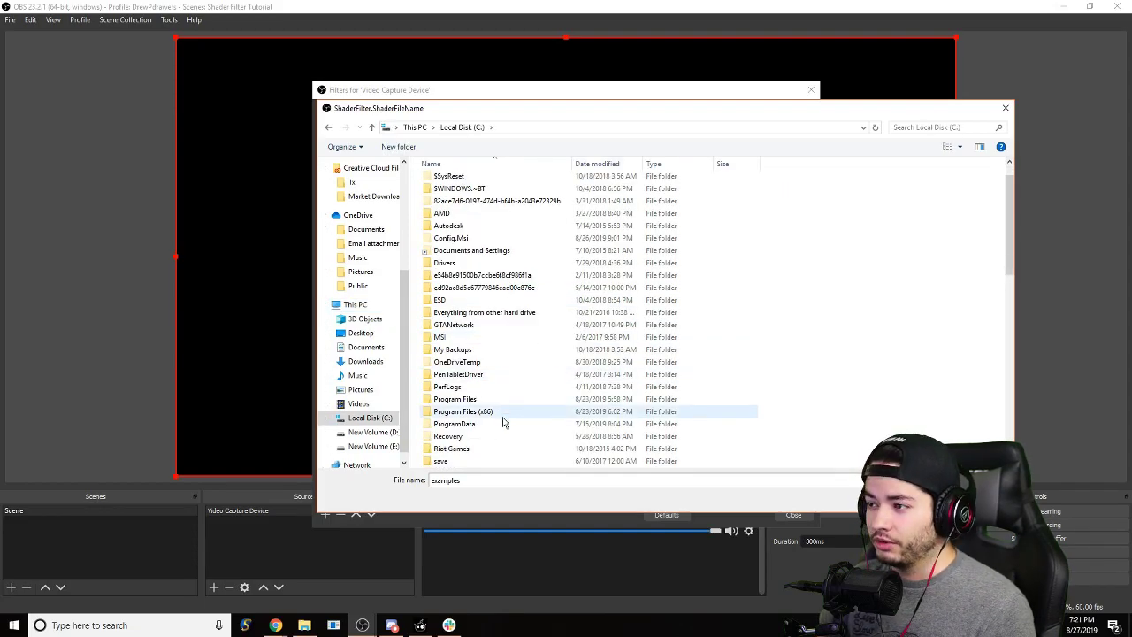
{"action": "double_click", "coordinate": [502, 417]}
{"action": "scroll", "coordinate": [561, 399], "scroll_direction": "down", "scroll_amount": 5}
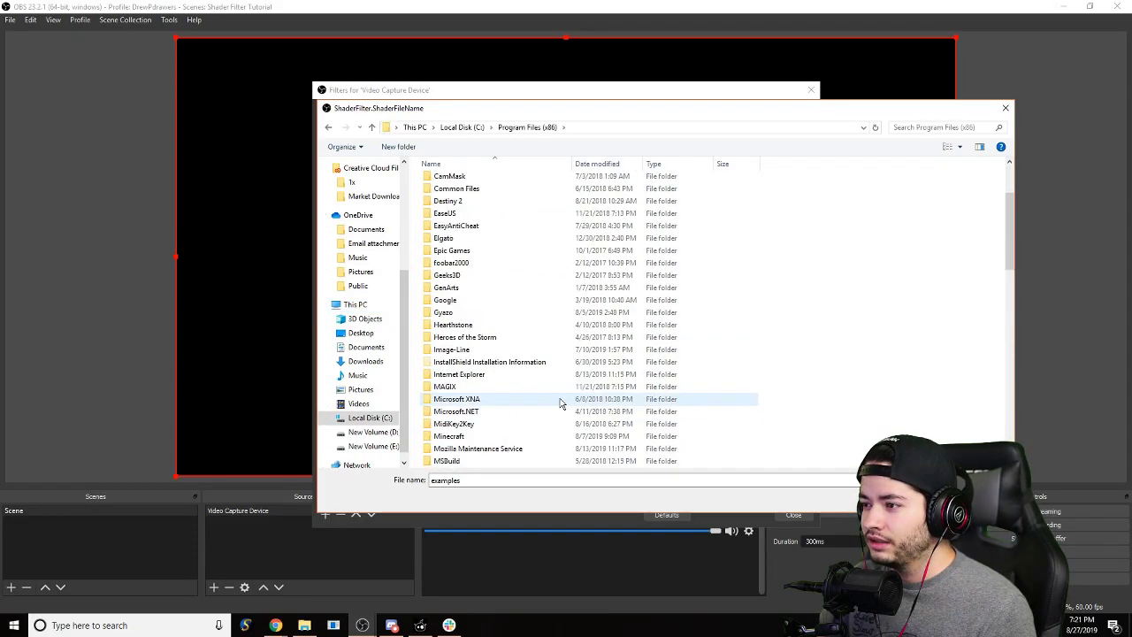
{"action": "scroll", "coordinate": [508, 385], "scroll_direction": "down", "scroll_amount": 2}
{"action": "double_click", "coordinate": [507, 389]}
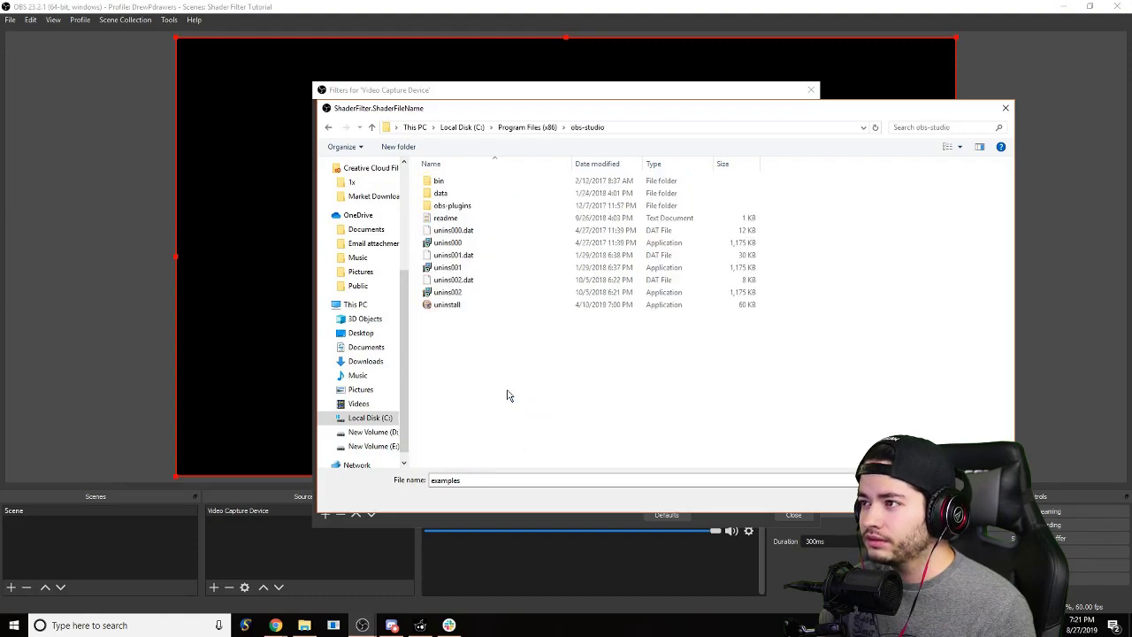
- Go through data\obs-plugins\obs-shaderfilter-win down to the examples folder and choose shake.effect
{"action": "double_click", "coordinate": [487, 192]}
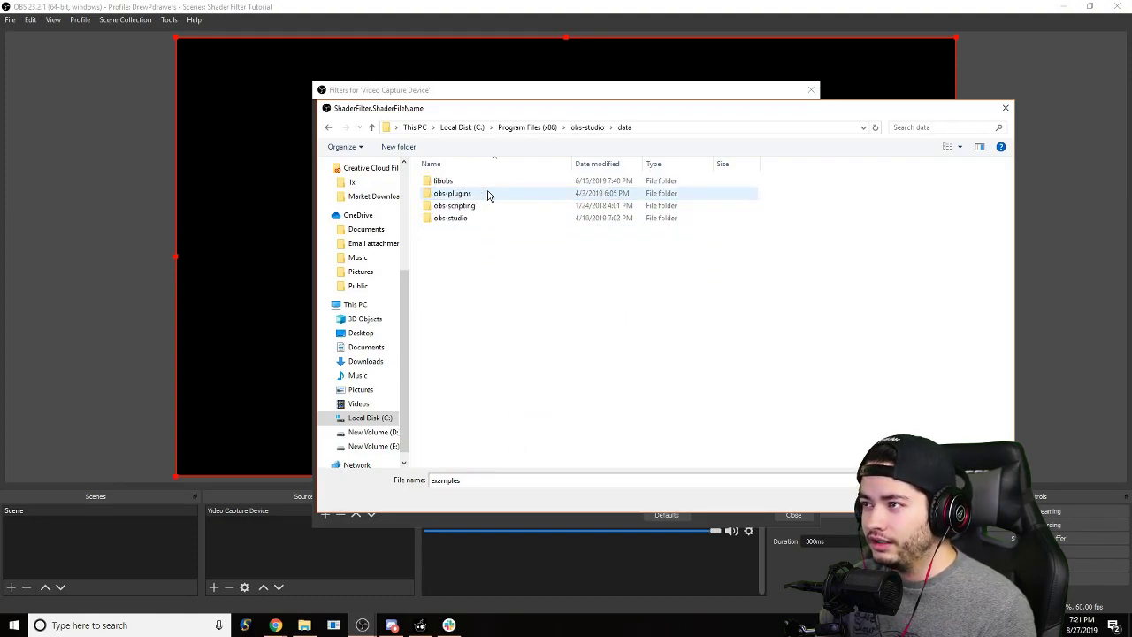
{"action": "double_click", "coordinate": [488, 193]}
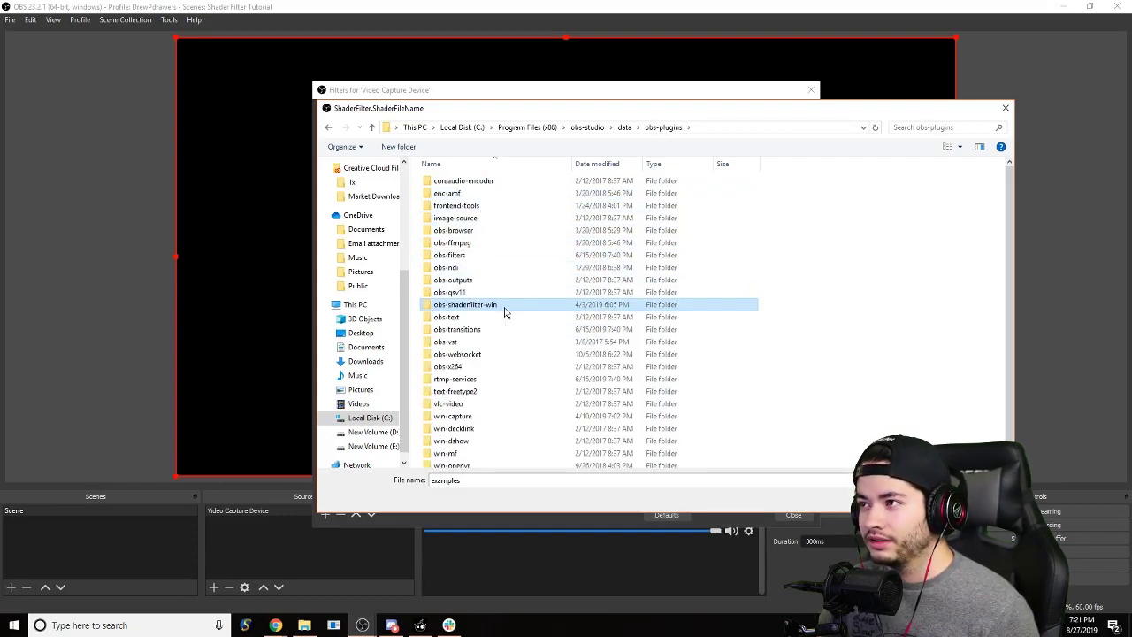
{"action": "double_click", "coordinate": [505, 308]}
{"action": "double_click", "coordinate": [501, 186]}
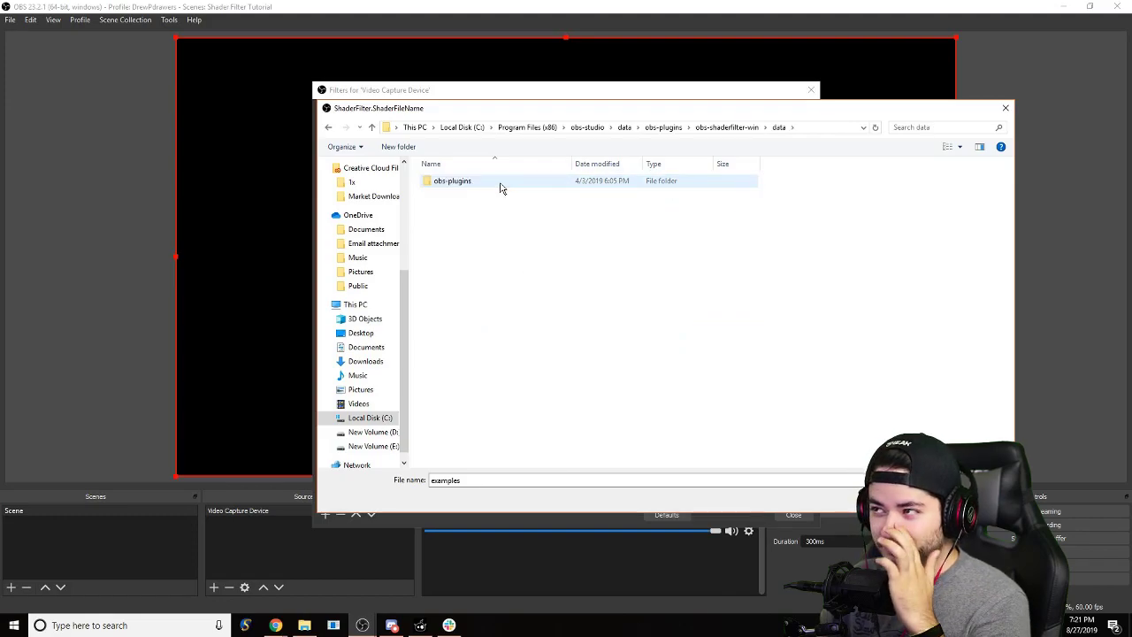
{"action": "double_click", "coordinate": [500, 187]}
{"action": "double_click", "coordinate": [499, 187]}
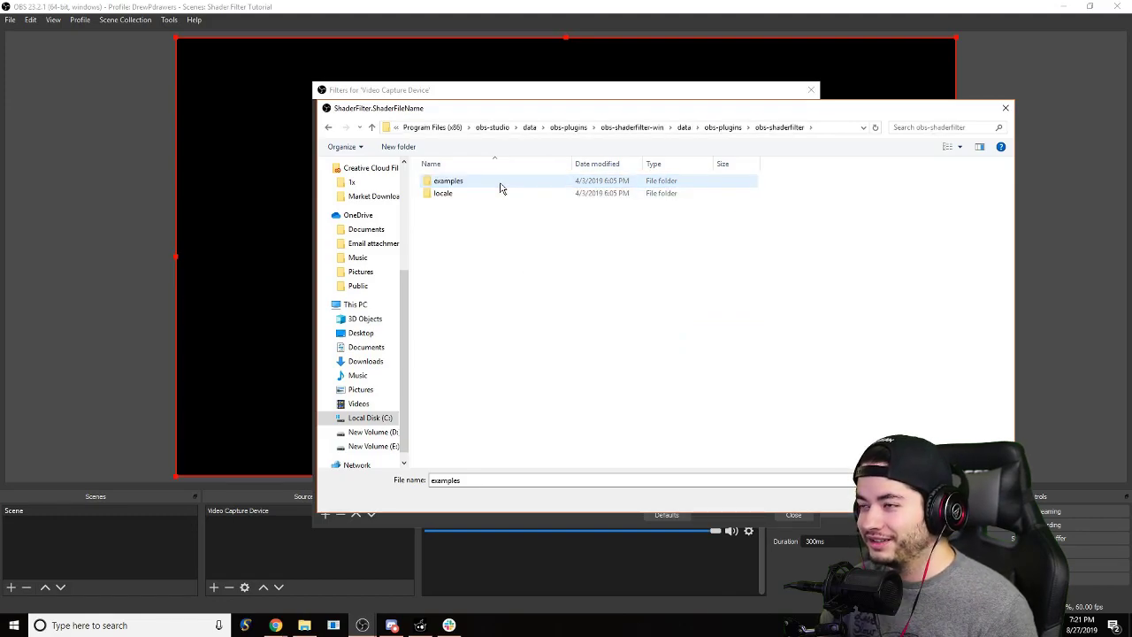
{"action": "double_click", "coordinate": [500, 187]}
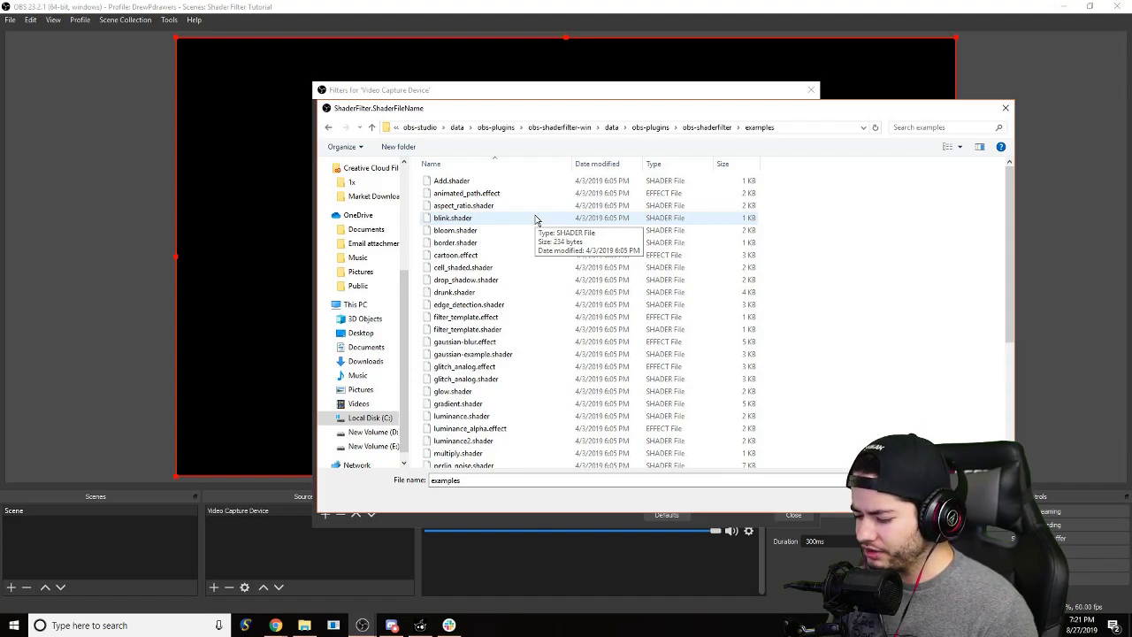
{"action": "scroll", "coordinate": [548, 274], "scroll_direction": "down", "scroll_amount": 5}
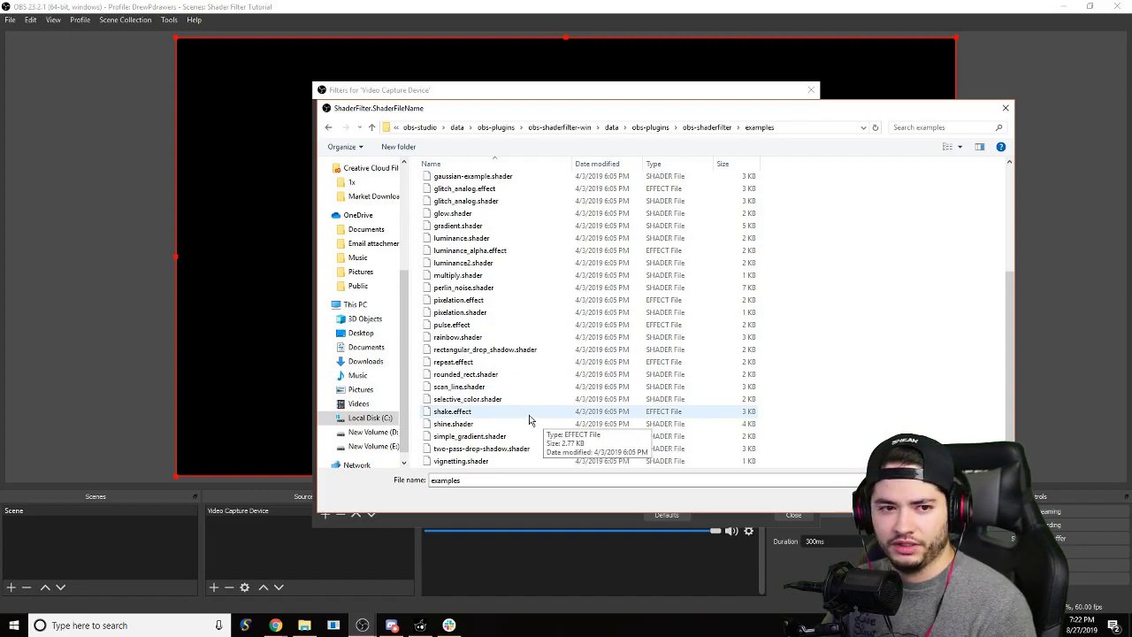
{"action": "left_click", "coordinate": [529, 419]}
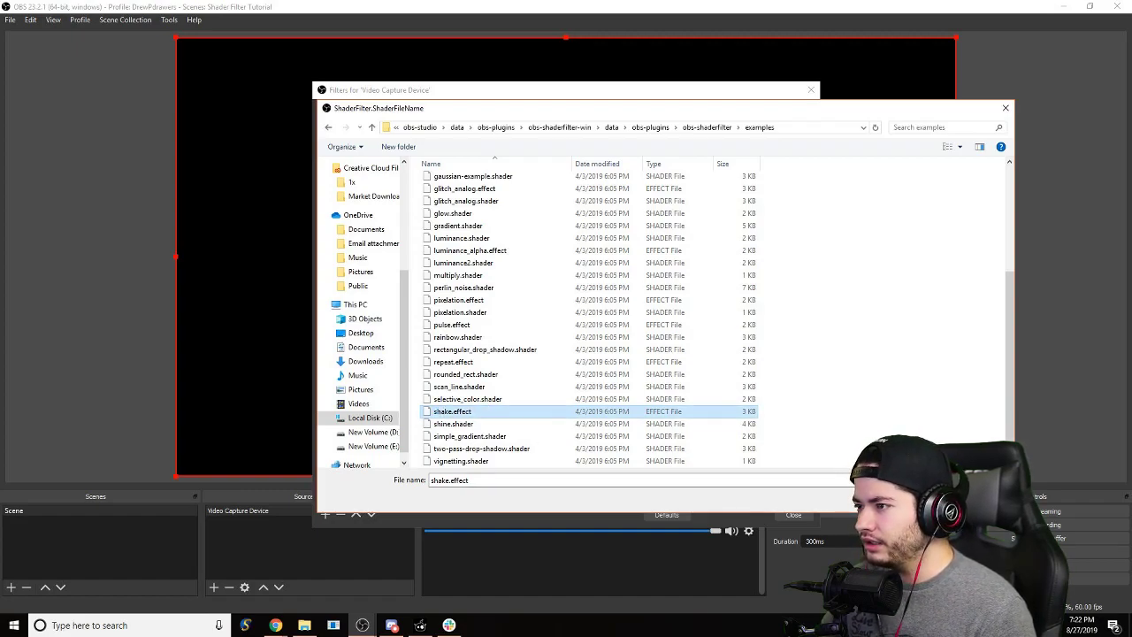
{"action": "key", "text": "Return"}
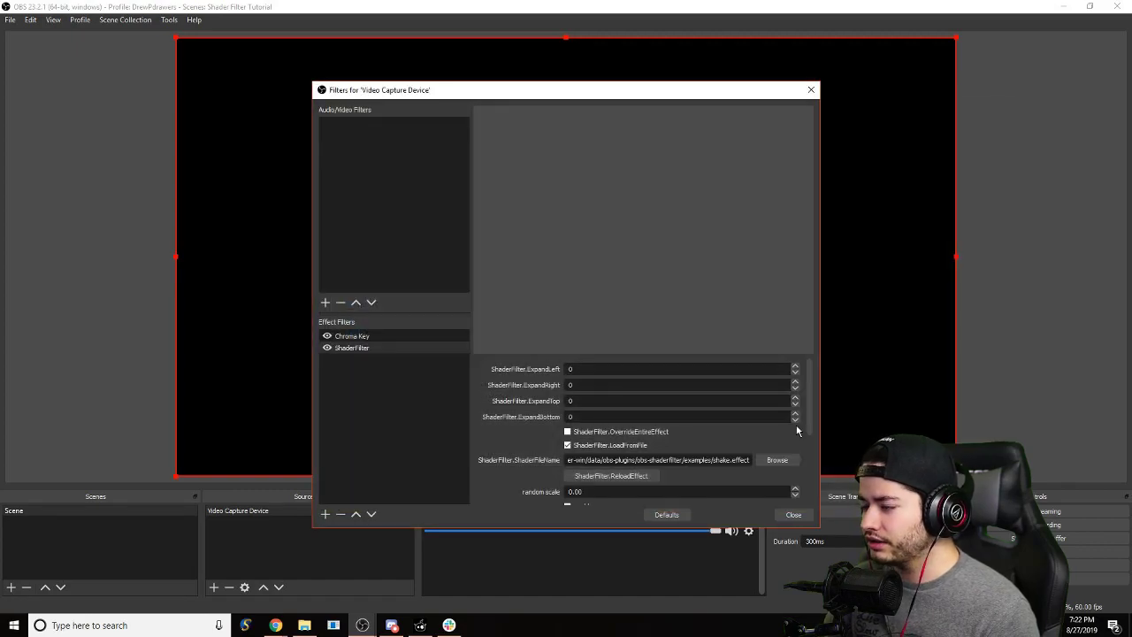
- Reload the shake effect so the webcam shows, with random scale and speed at 10
{"action": "left_click_drag", "start_coordinate": [597, 100], "coordinate": [560, 130]}
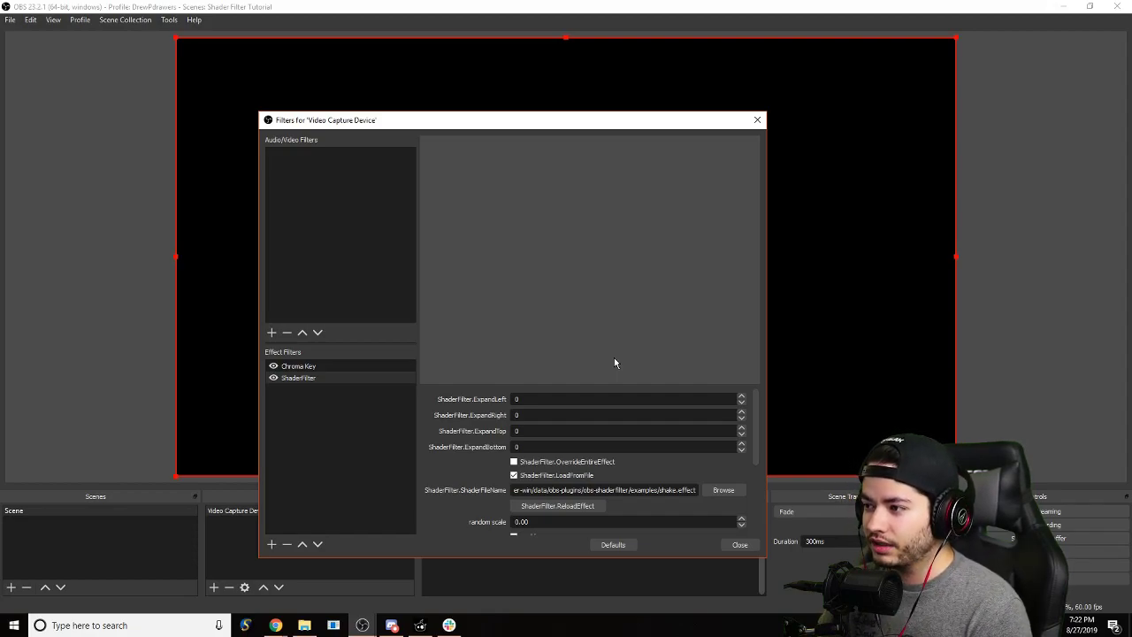
{"action": "left_click", "coordinate": [551, 506]}
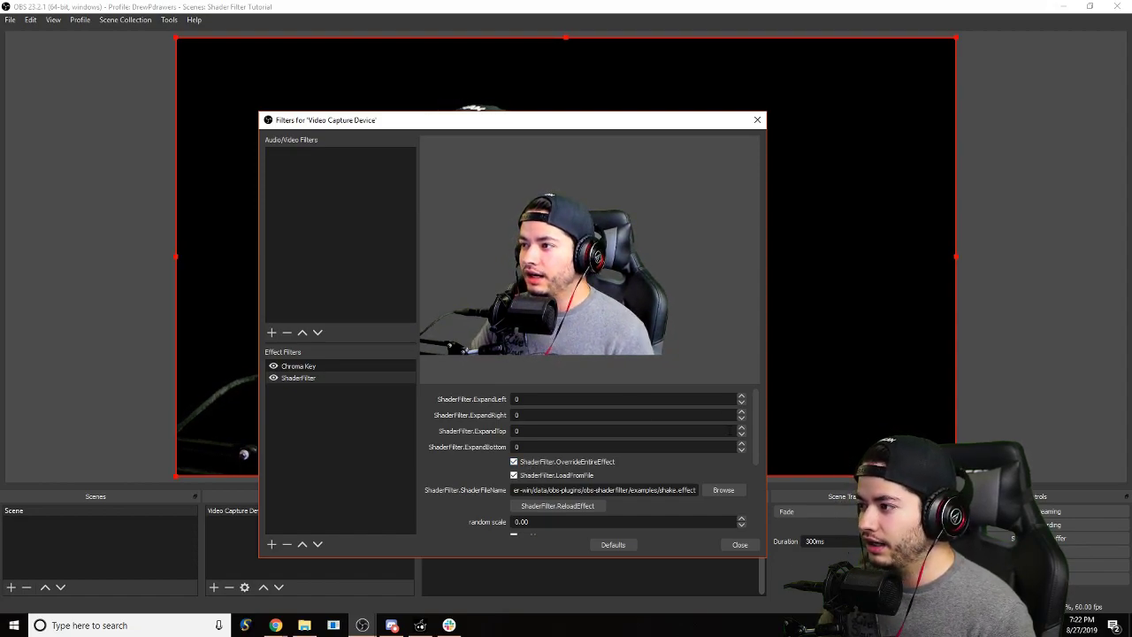
{"action": "left_click_drag", "start_coordinate": [756, 449], "coordinate": [756, 482]}
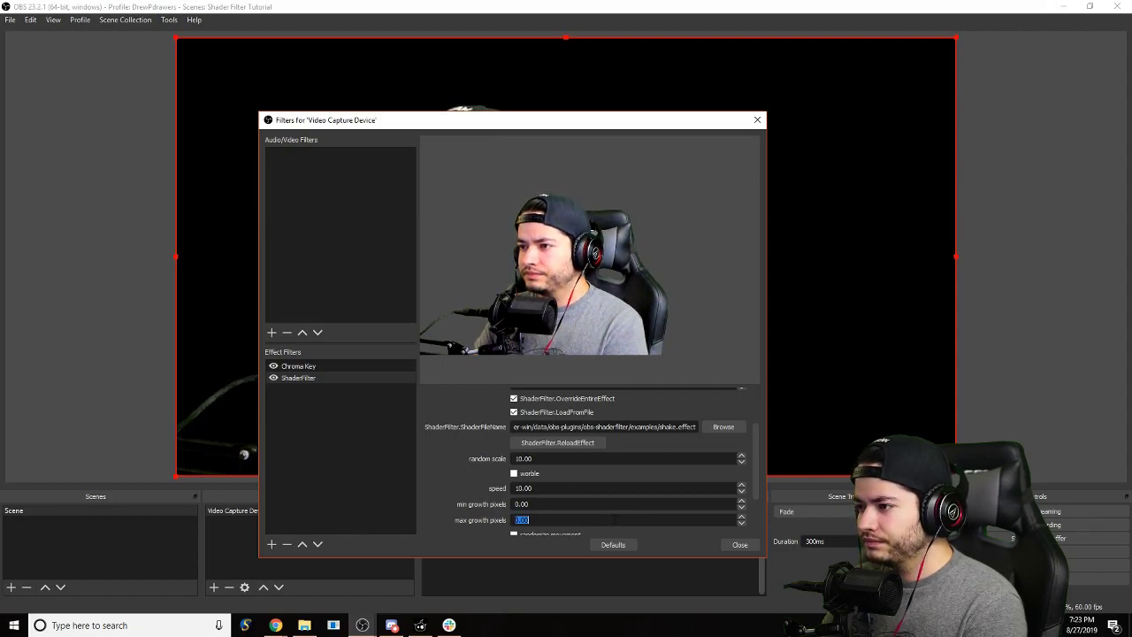
- Enable wobble and randomize movement, change max growth pixels from 100 to 10, and close Filters
{"action": "scroll", "coordinate": [756, 497], "scroll_direction": "down", "scroll_amount": 2}
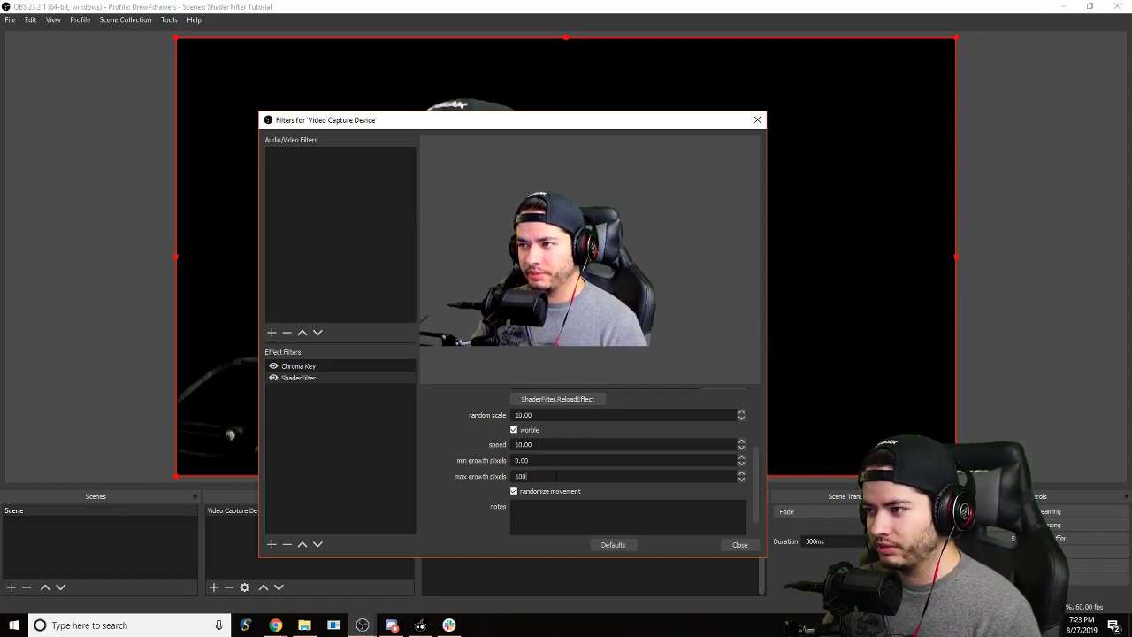
{"action": "key", "text": "BackSpace"}
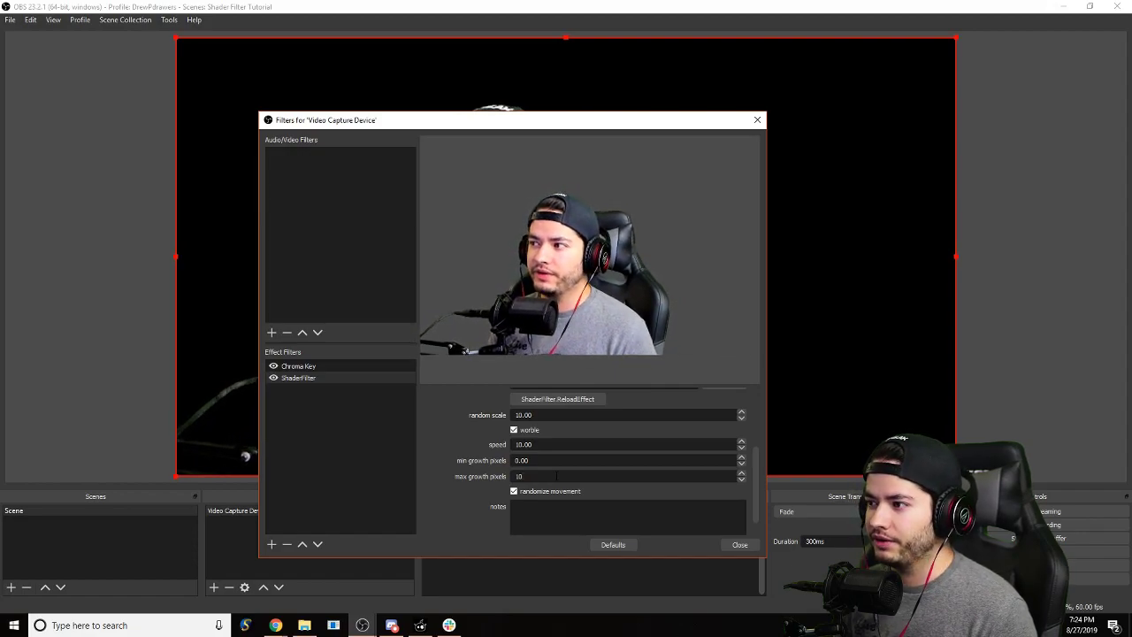
{"action": "left_click", "coordinate": [739, 544]}
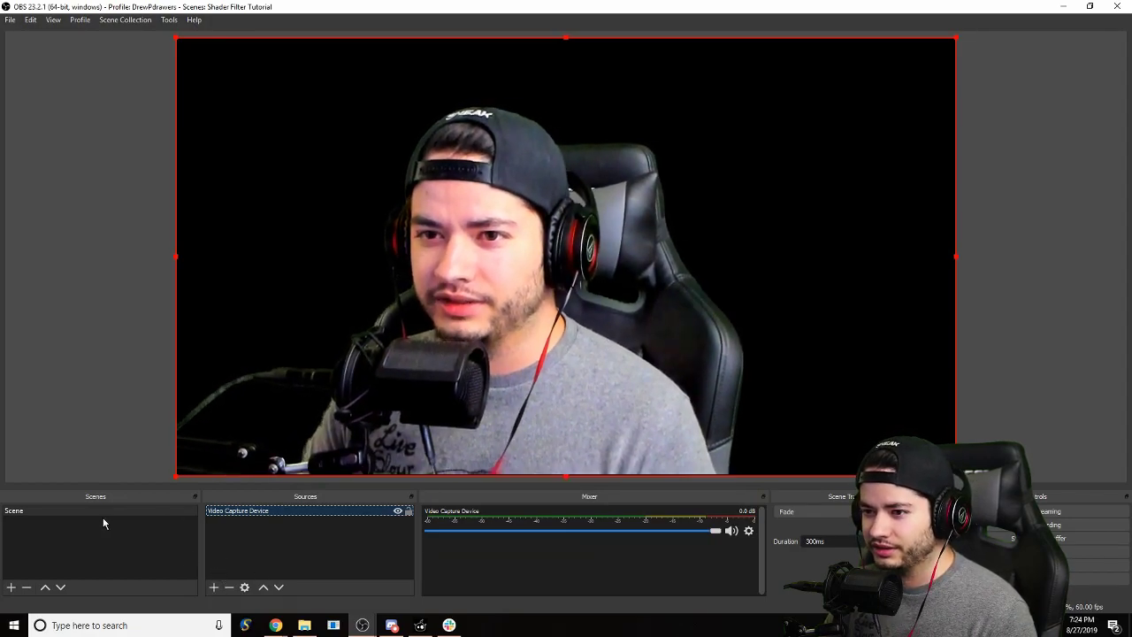
{"action": "right_click", "coordinate": [241, 511]}
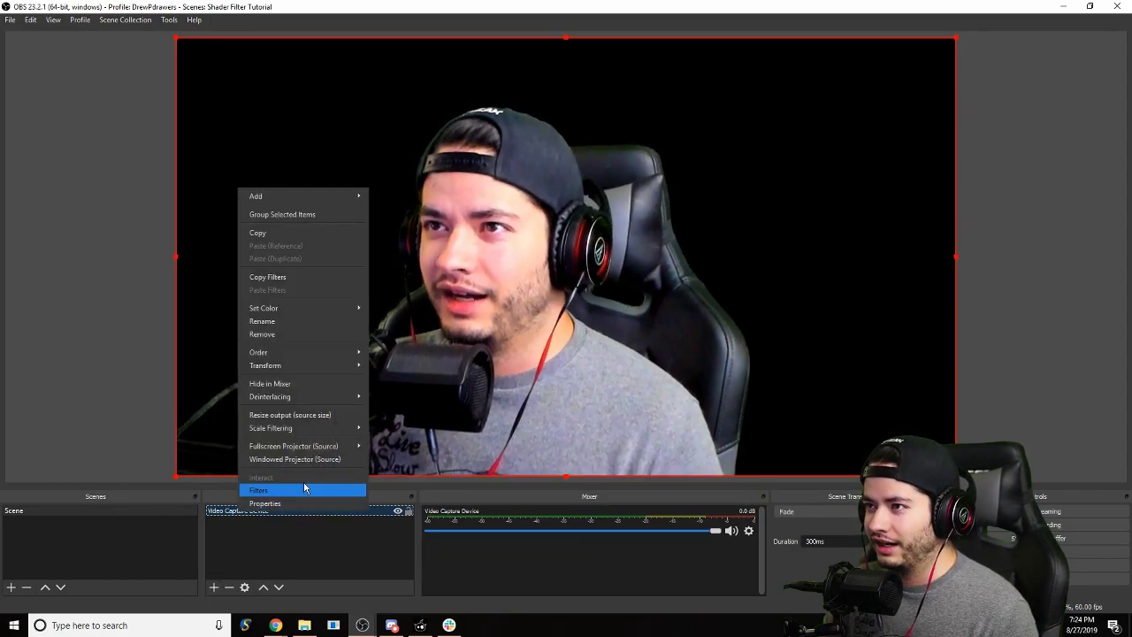
{"action": "left_click", "coordinate": [303, 232]}
{"action": "right_click", "coordinate": [257, 513]}
{"action": "left_click", "coordinate": [280, 233]}
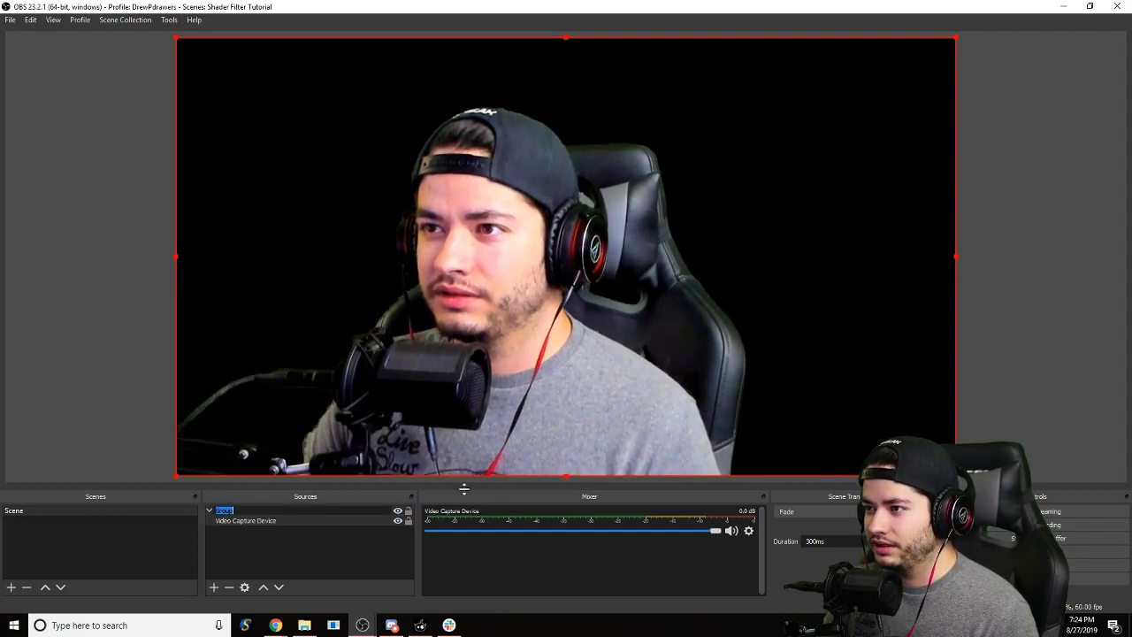
{"action": "right_click", "coordinate": [260, 511]}
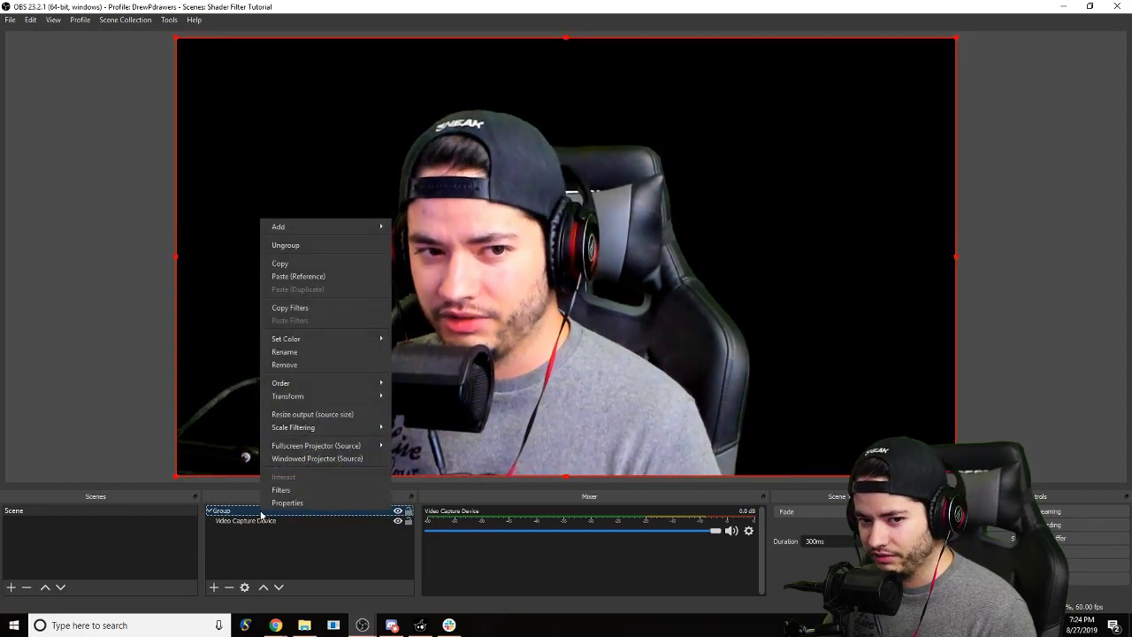
{"action": "left_click", "coordinate": [255, 521]}
{"action": "right_click", "coordinate": [270, 520]}
{"action": "left_click", "coordinate": [283, 499]}
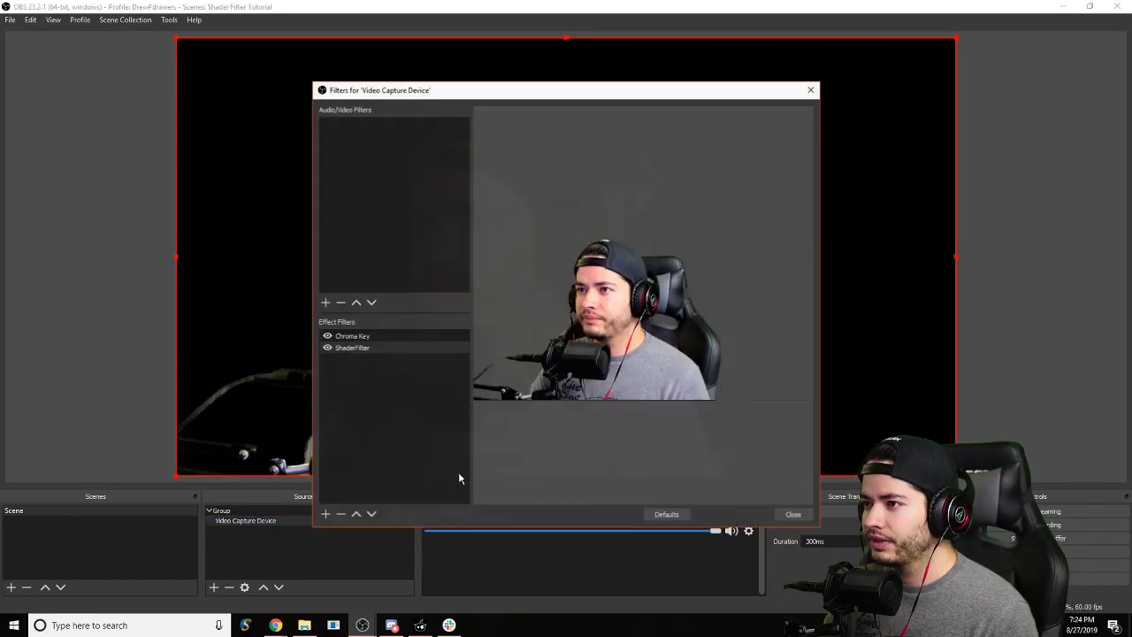
{"action": "left_click", "coordinate": [367, 348]}
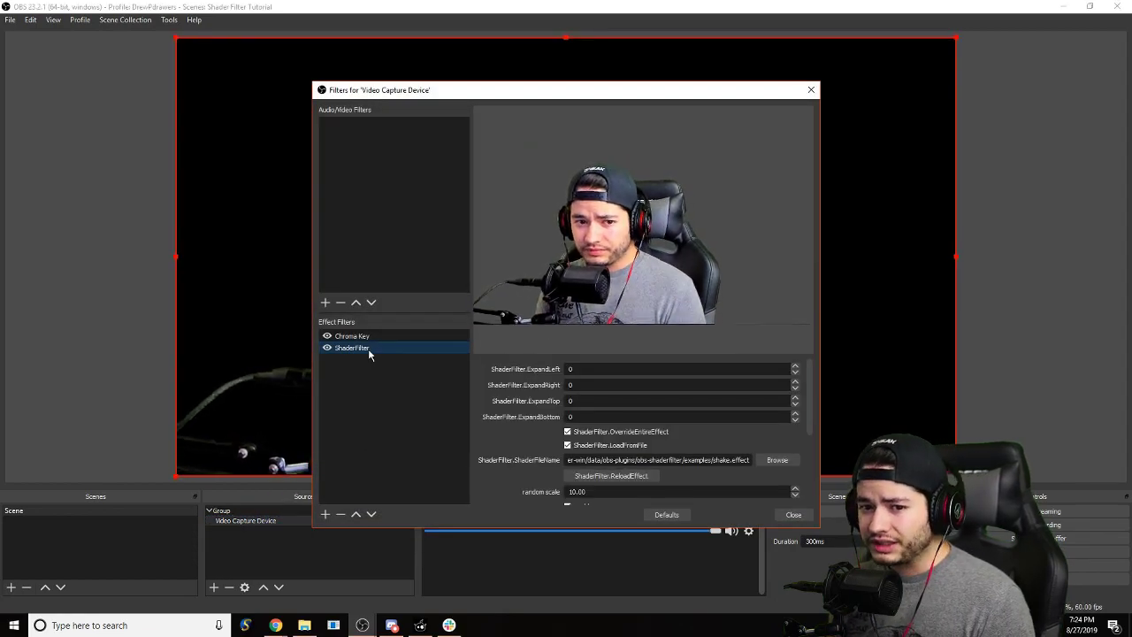
- Swap the shader file to zoom_blur.shader from the examples folder and reload the effect
{"action": "left_click", "coordinate": [777, 460]}
{"action": "scroll", "coordinate": [610, 292], "scroll_direction": "down", "scroll_amount": 5}
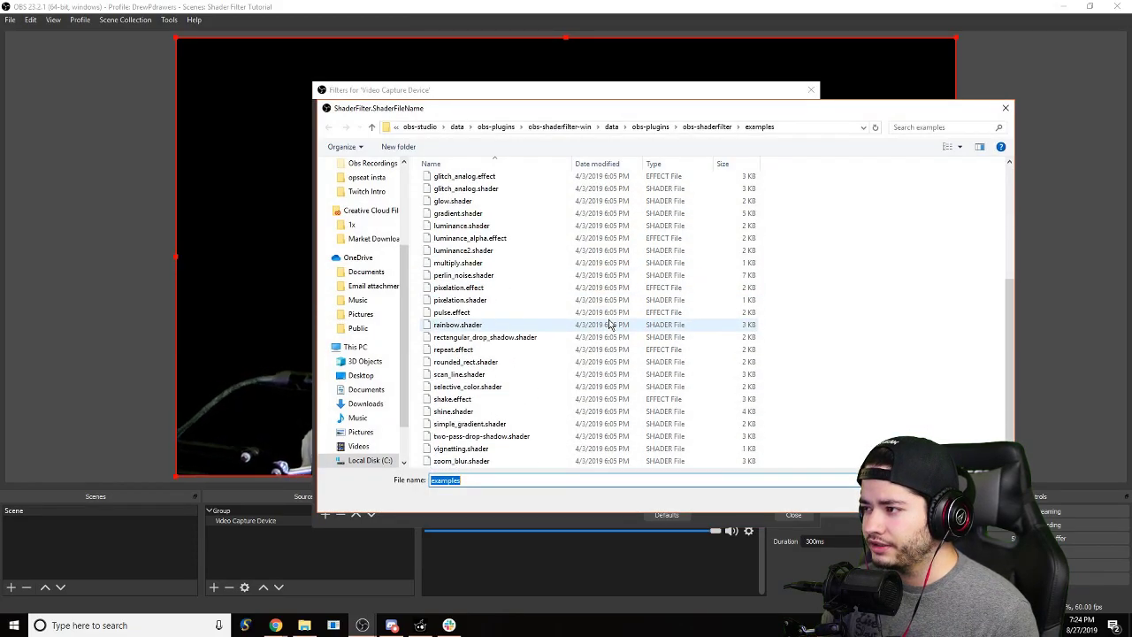
{"action": "left_click", "coordinate": [550, 463]}
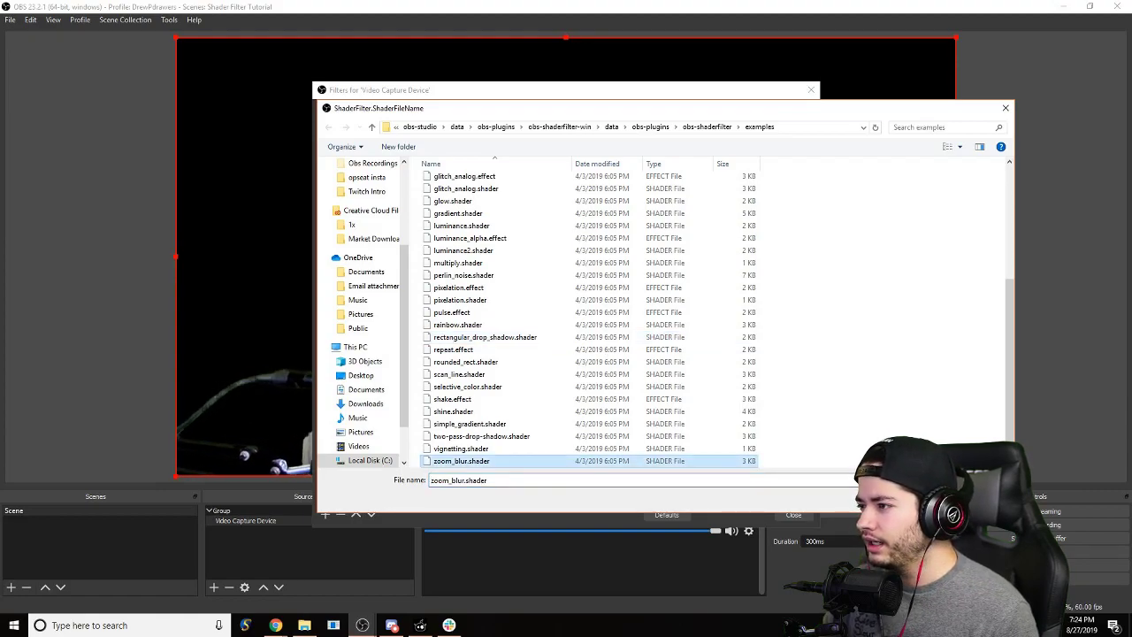
{"action": "double_click", "coordinate": [579, 464]}
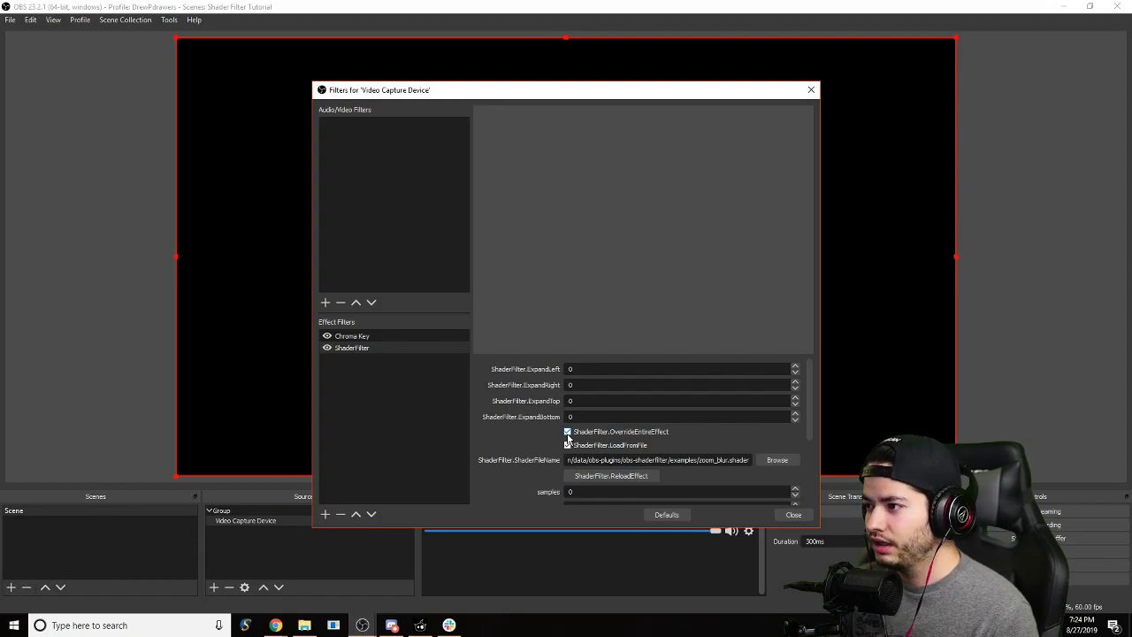
{"action": "left_click", "coordinate": [592, 478]}
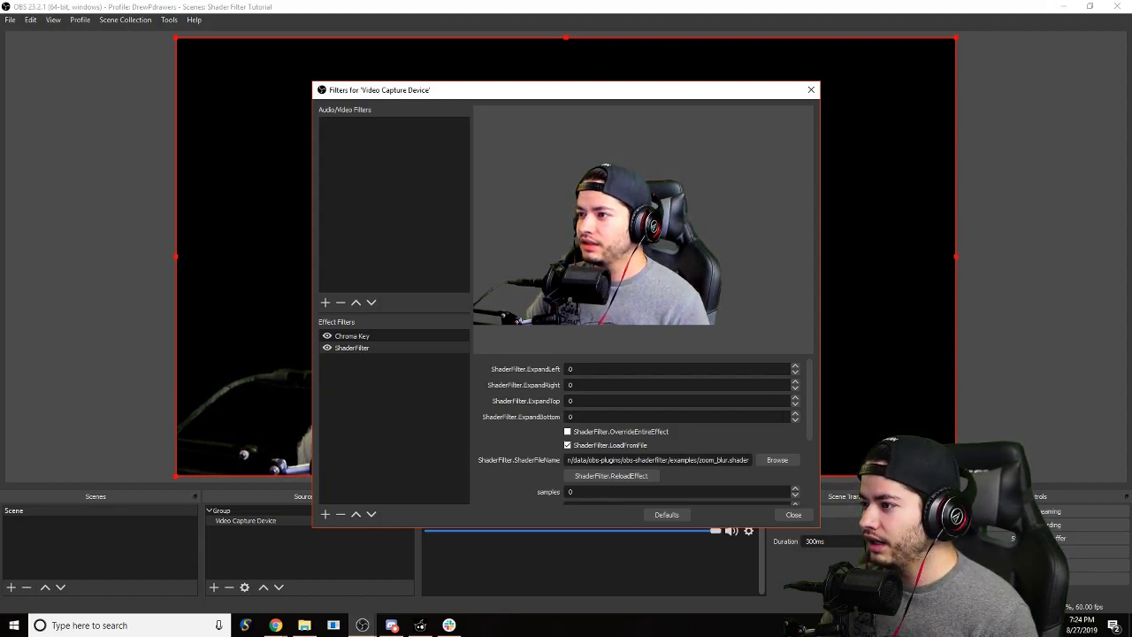
{"action": "scroll", "coordinate": [808, 412], "scroll_direction": "down", "scroll_amount": 2}
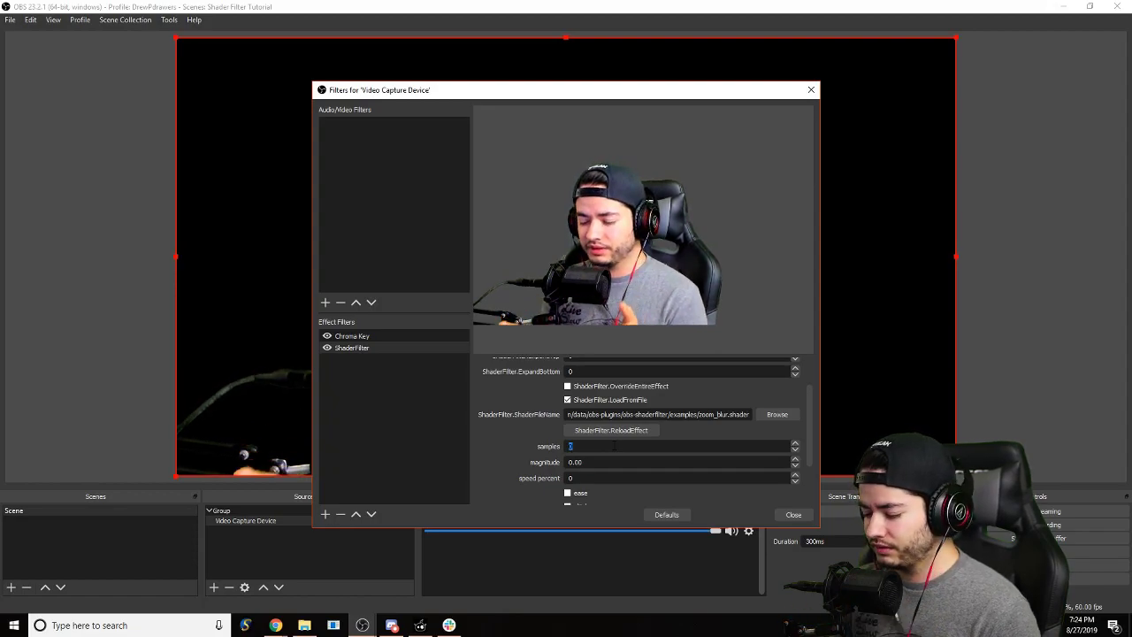
- Set samples 10, magnitude 10, speed percent 50 with ease on, then reopen the shader file picker
{"action": "type", "text": "10"}
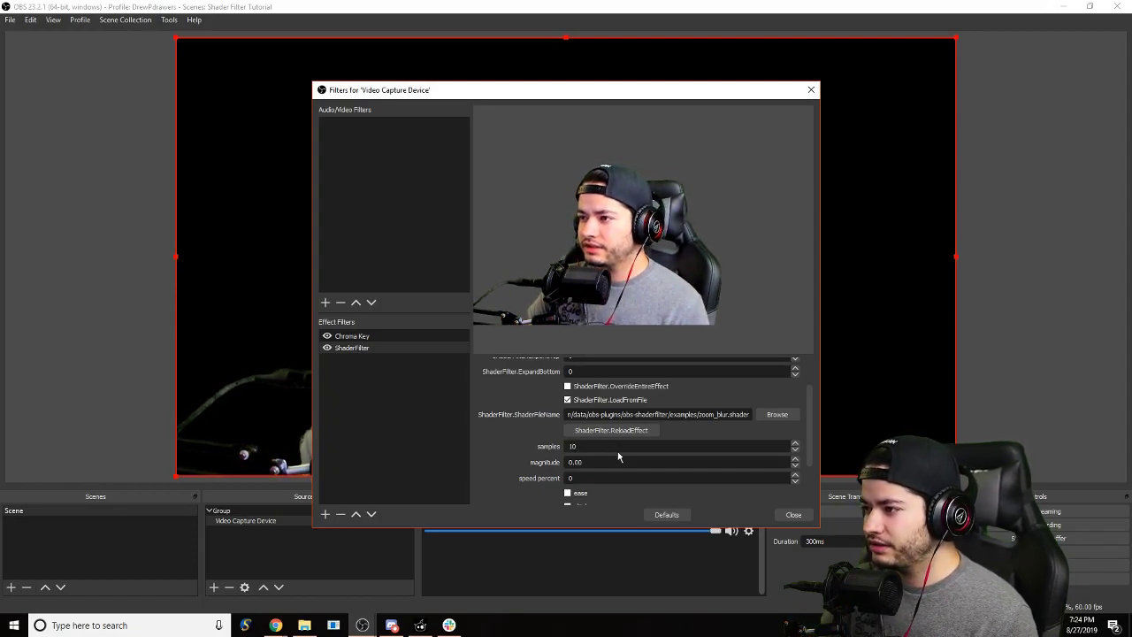
{"action": "double_click", "coordinate": [619, 461]}
{"action": "type", "text": "10"}
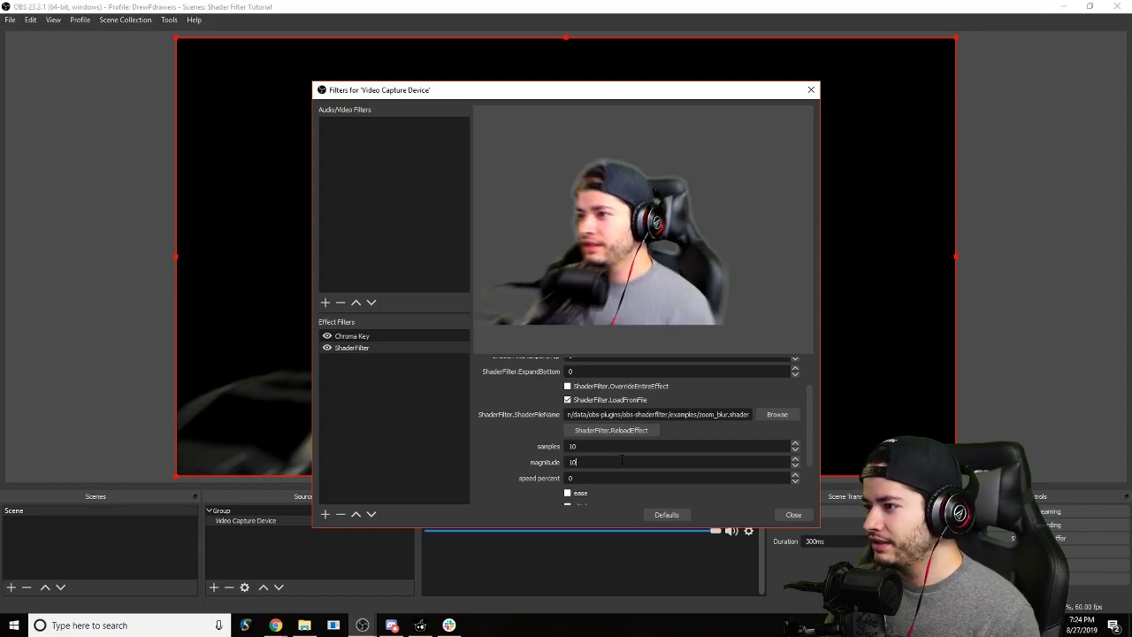
{"action": "left_click", "coordinate": [626, 477]}
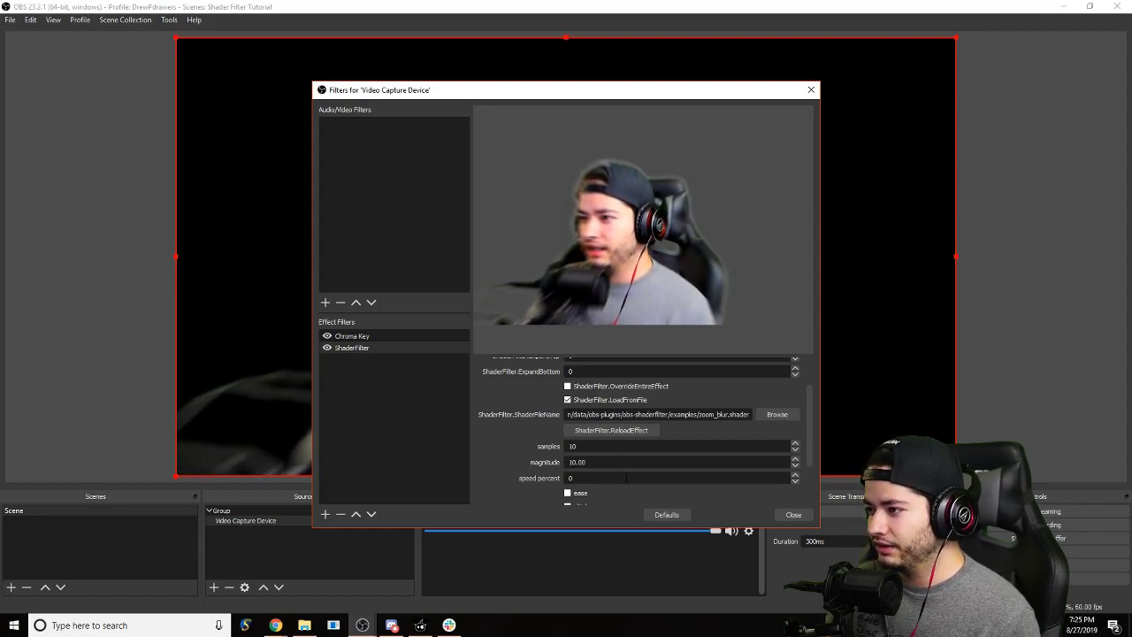
{"action": "type", "text": "50"}
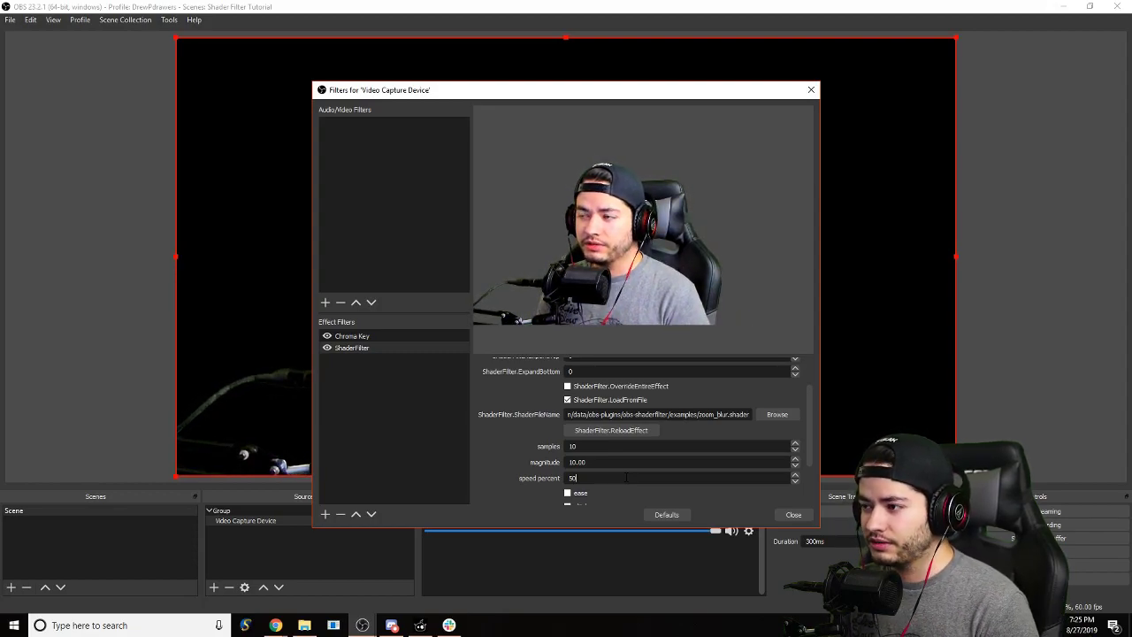
{"action": "scroll", "coordinate": [810, 460], "scroll_direction": "down", "scroll_amount": 2}
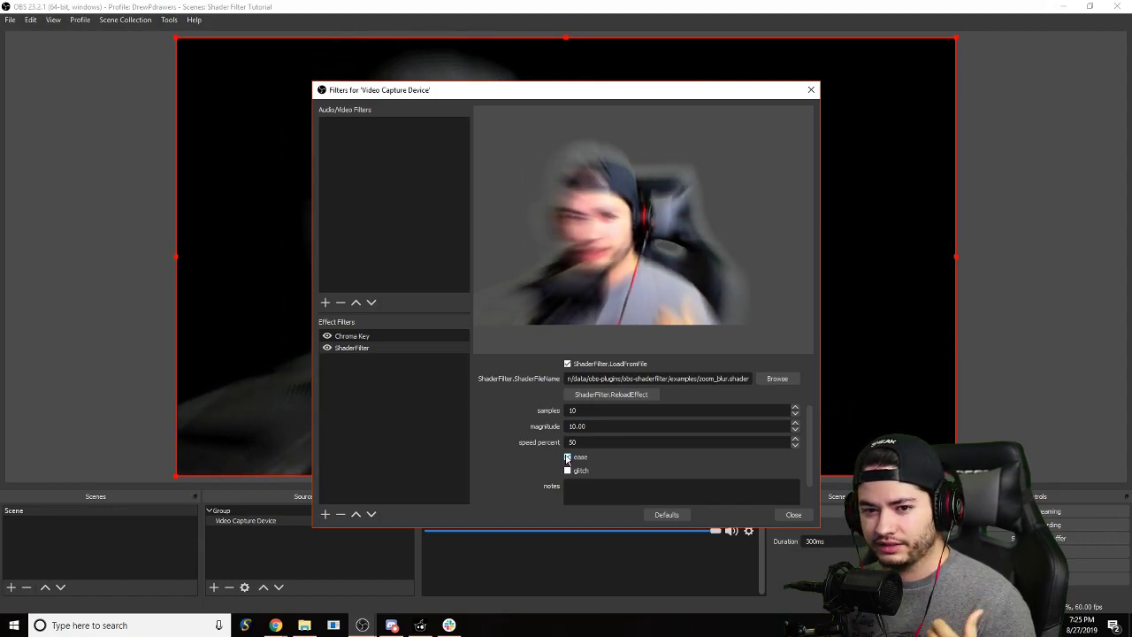
{"action": "left_click", "coordinate": [567, 458]}
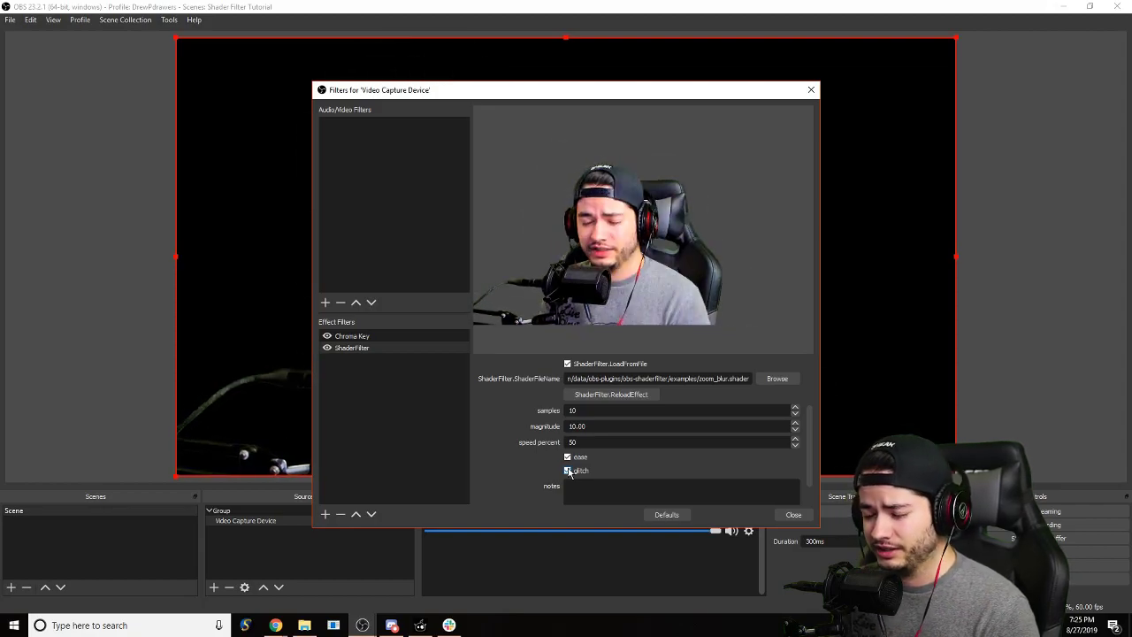
{"action": "left_click", "coordinate": [778, 382]}
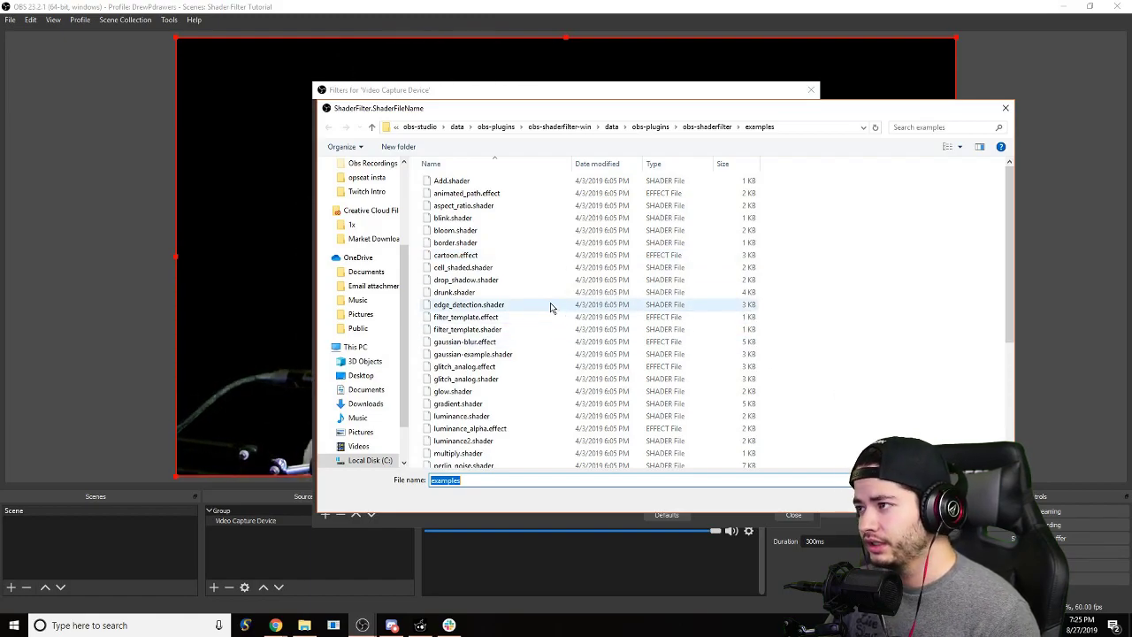
- Load the drunk.shader example into the ShaderFilter and set an initial glow percent value
{"action": "left_click", "coordinate": [518, 294]}
{"action": "double_click", "coordinate": [518, 291]}
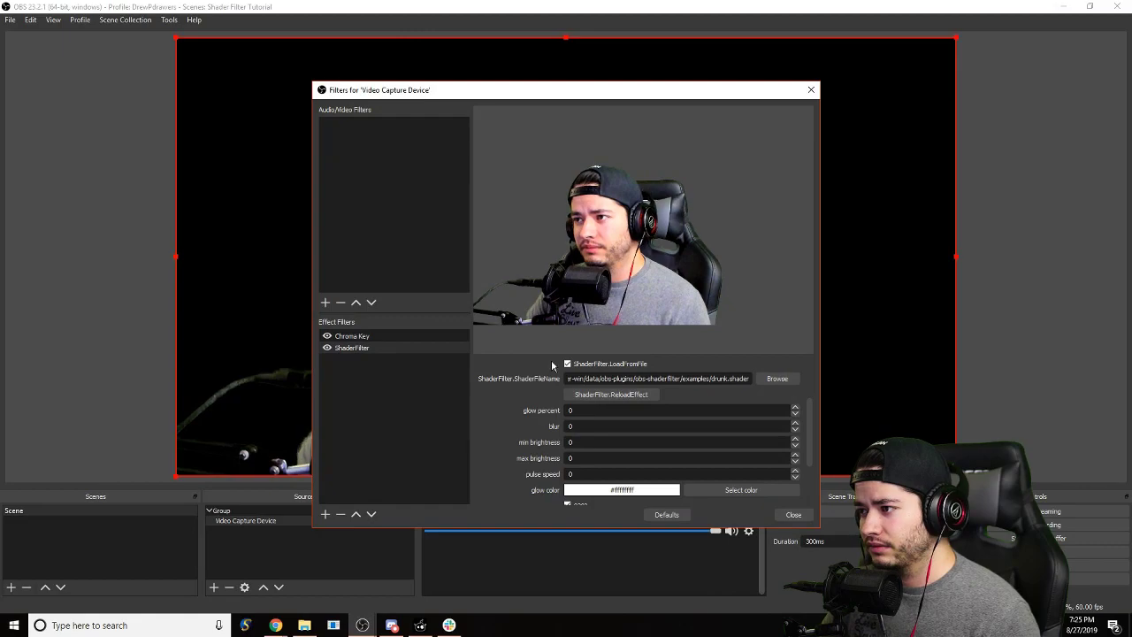
{"action": "double_click", "coordinate": [632, 412]}
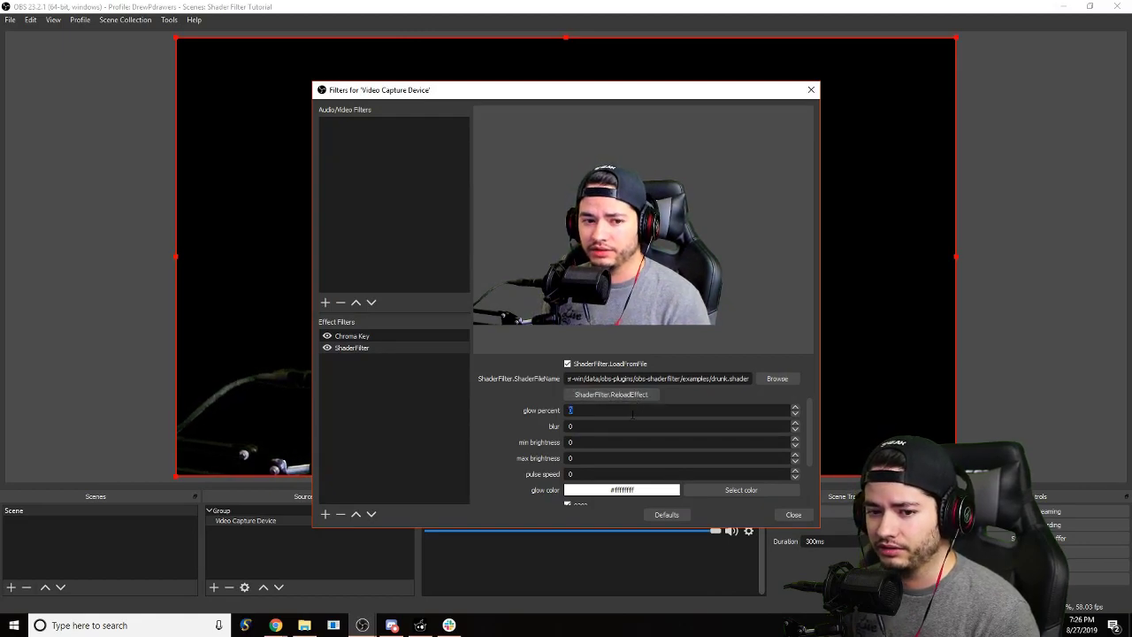
{"action": "type", "text": "1"}
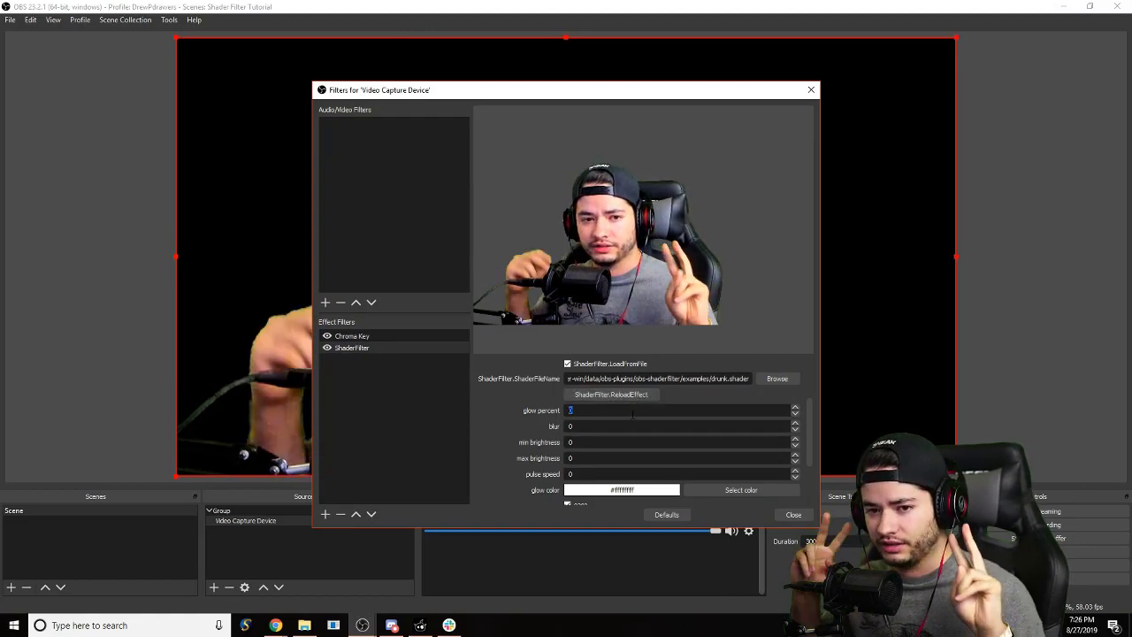
{"action": "type", "text": "0"}
{"action": "key", "text": "Tab"}
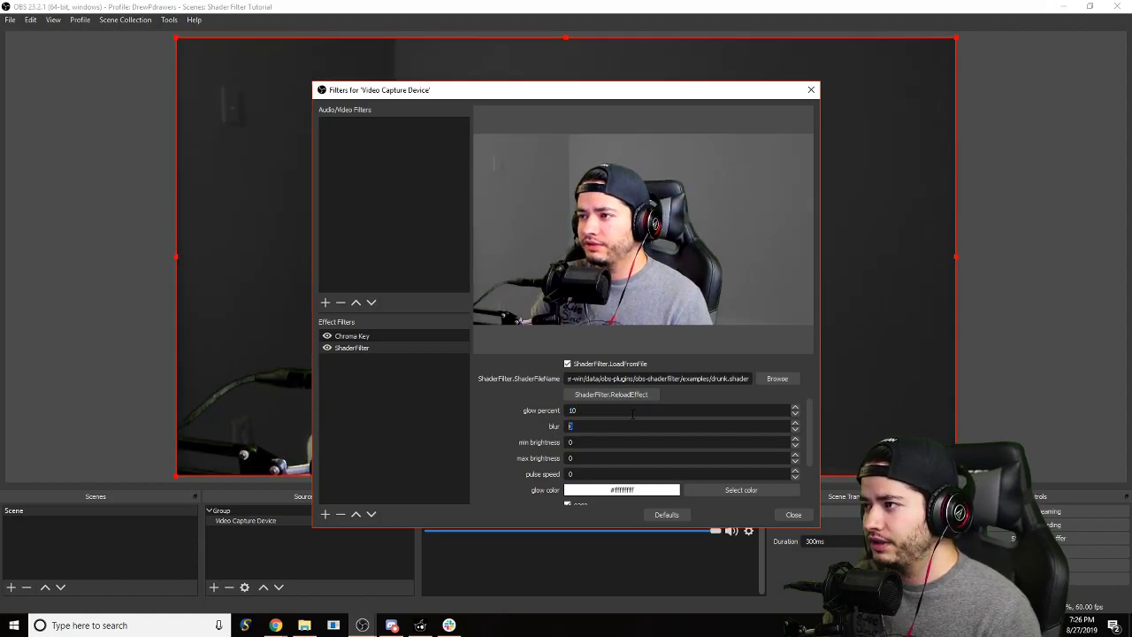
{"action": "type", "text": "10"}
{"action": "key", "text": "shift+Tab"}
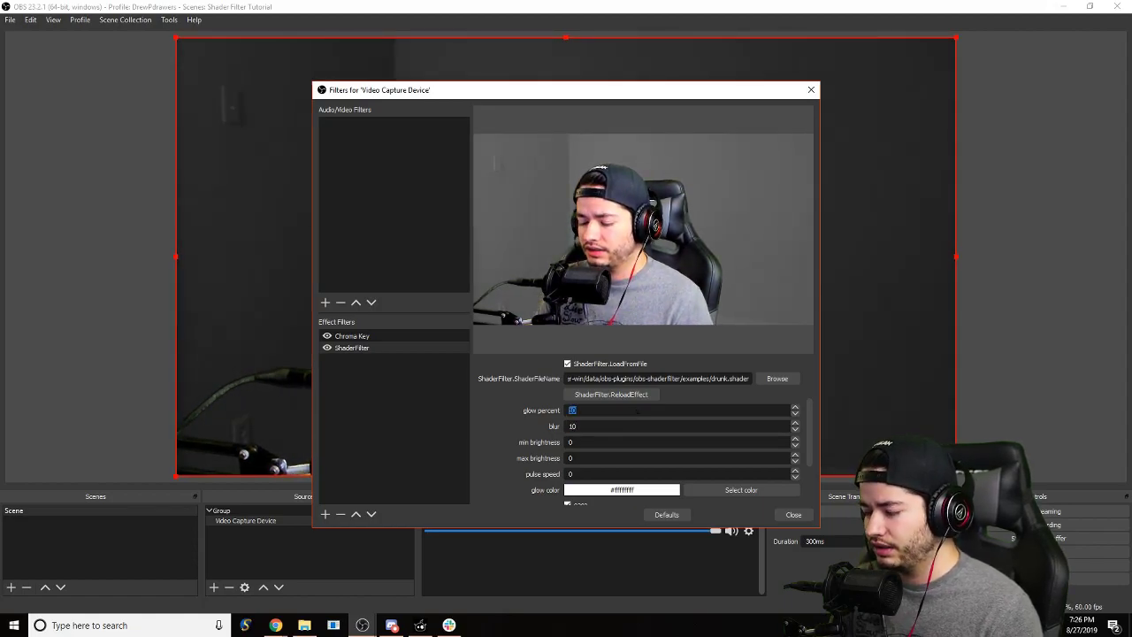
{"action": "type", "text": "0"}
{"action": "left_click", "coordinate": [636, 426]}
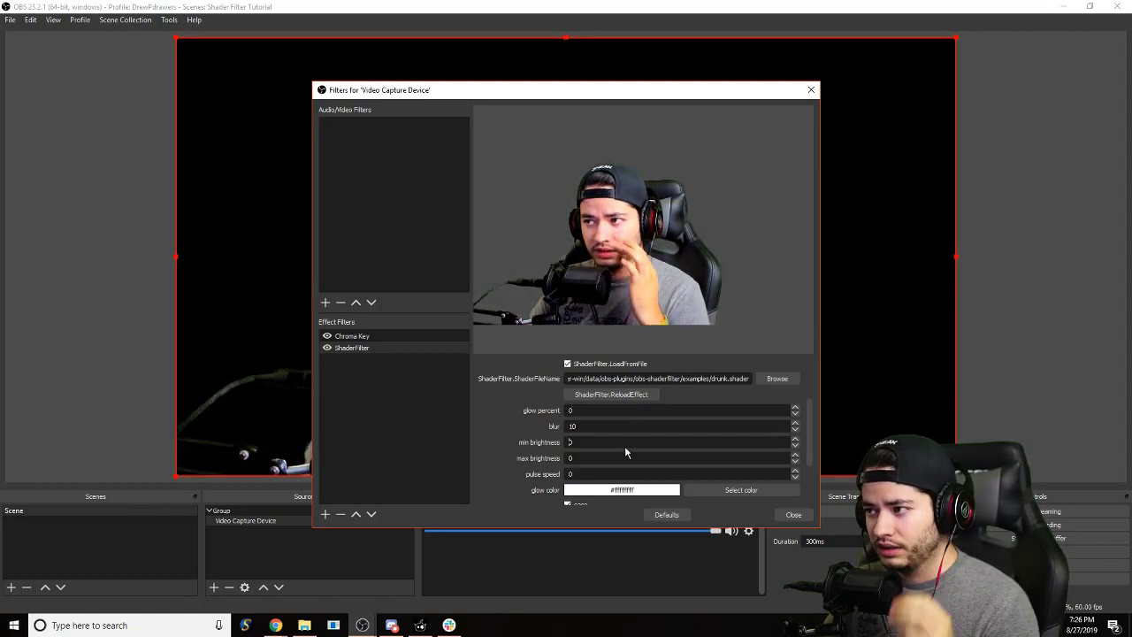
- Set max brightness to 100, pulse speed to 200 and glow percent to 50
{"action": "double_click", "coordinate": [625, 458]}
{"action": "type", "text": "100"}
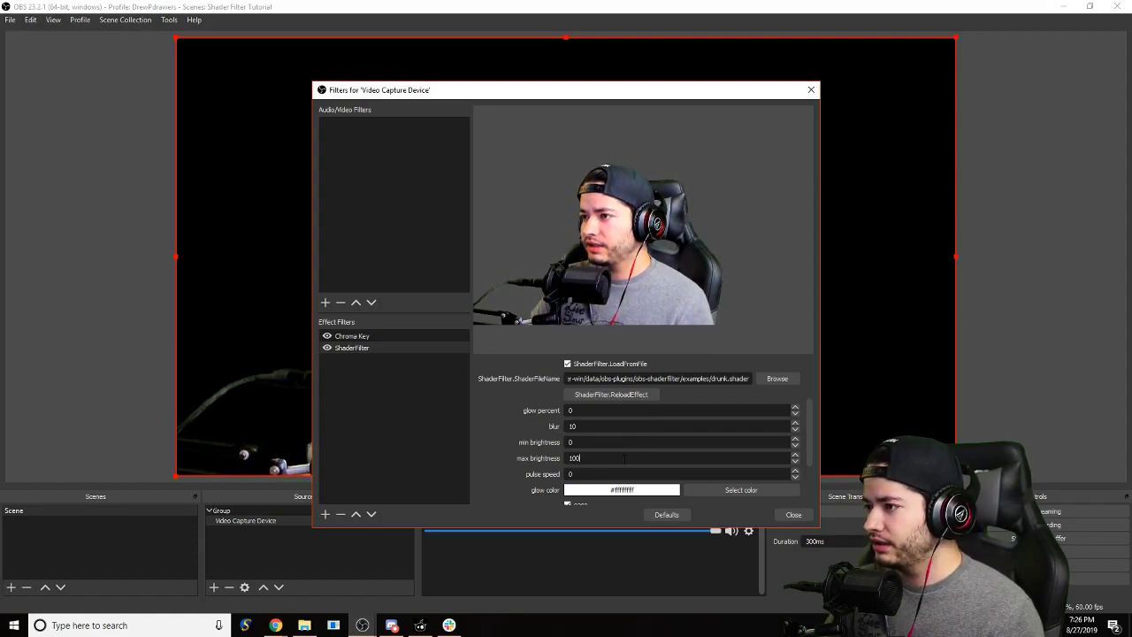
{"action": "double_click", "coordinate": [606, 475]}
{"action": "type", "text": "200"}
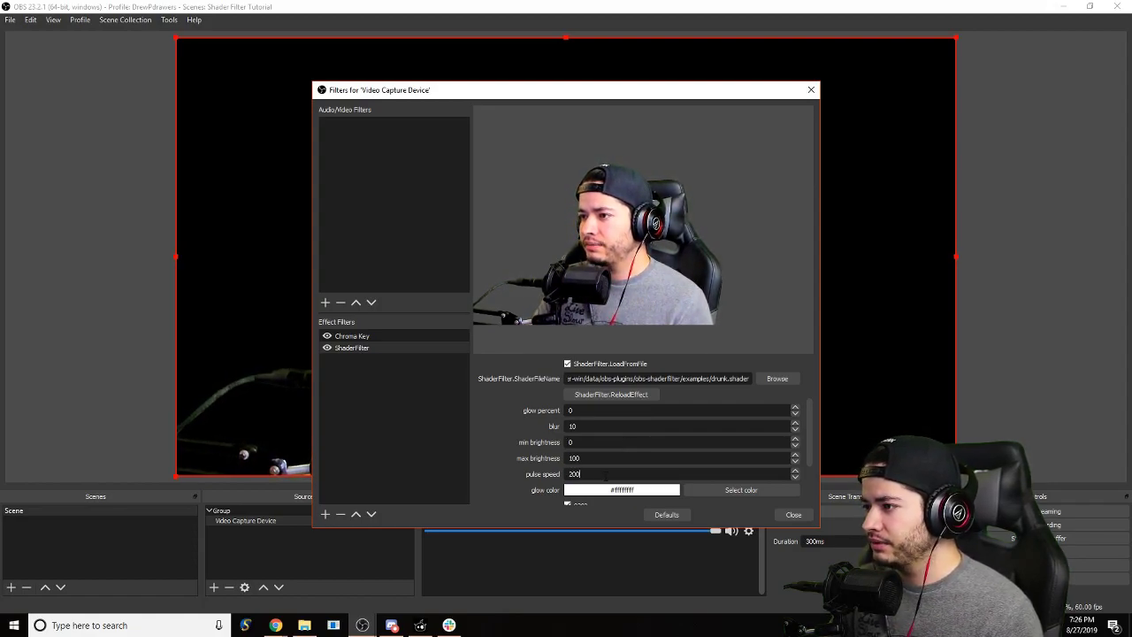
{"action": "scroll", "coordinate": [610, 481], "scroll_direction": "down", "scroll_amount": 1}
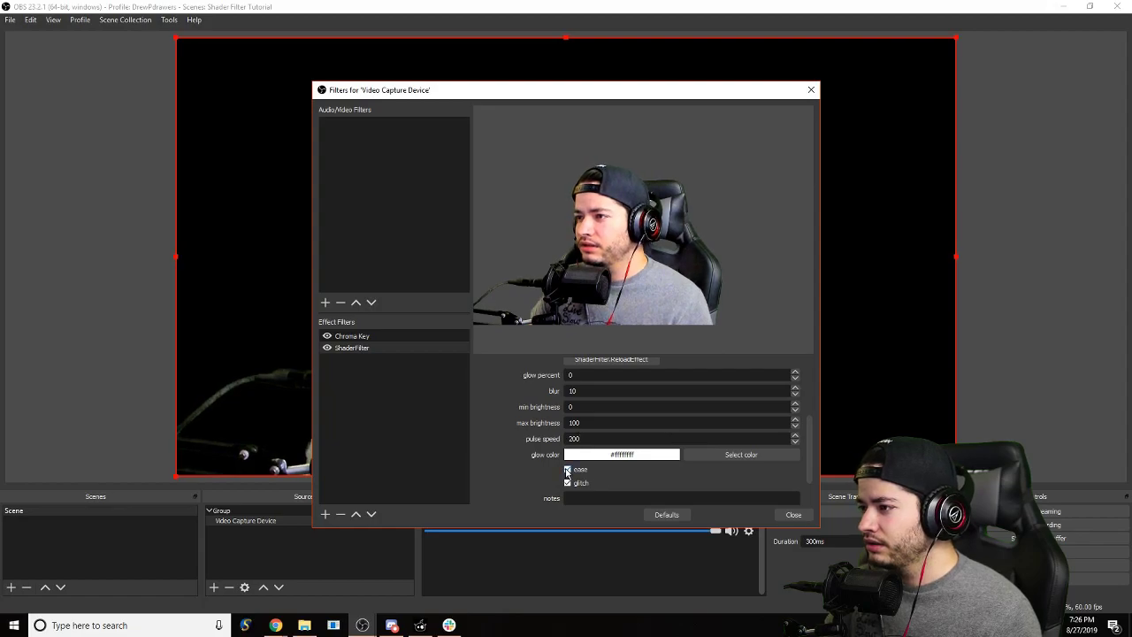
{"action": "scroll", "coordinate": [713, 502], "scroll_direction": "up", "scroll_amount": 1}
{"action": "double_click", "coordinate": [589, 410]}
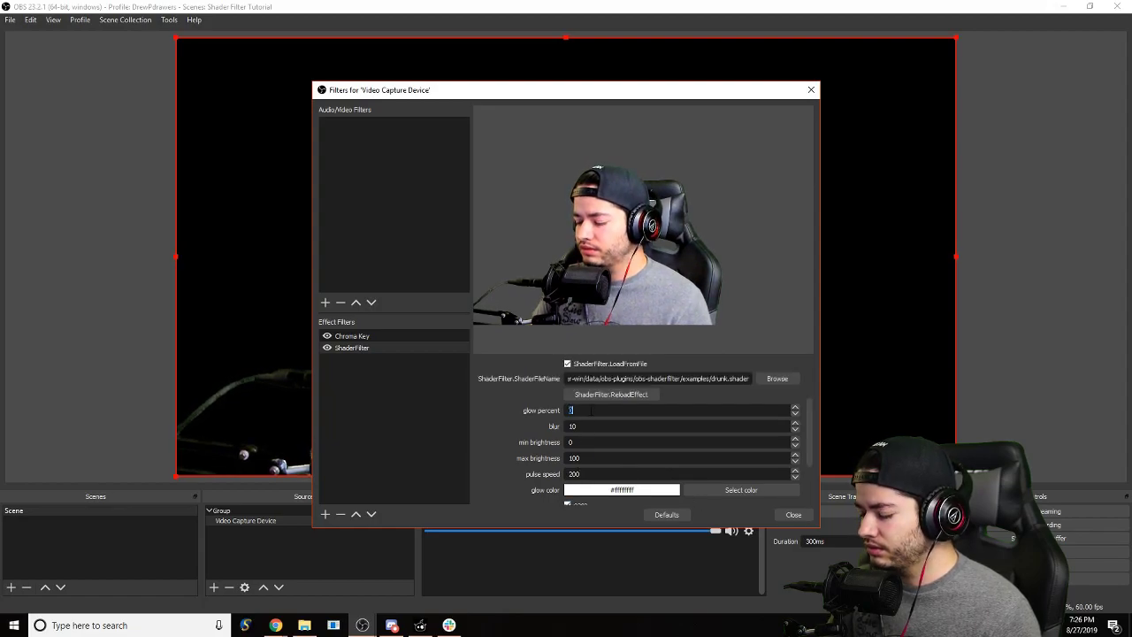
{"action": "type", "text": "50"}
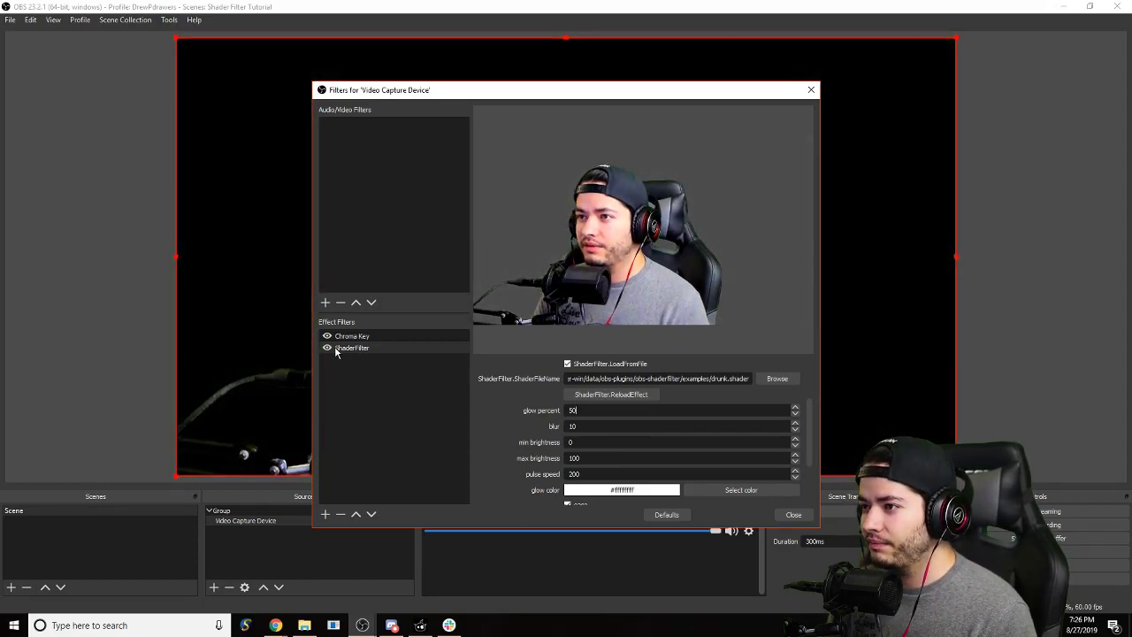
- Close the webcam's Filters dialog to return to the main scene preview
{"action": "left_click", "coordinate": [801, 517]}
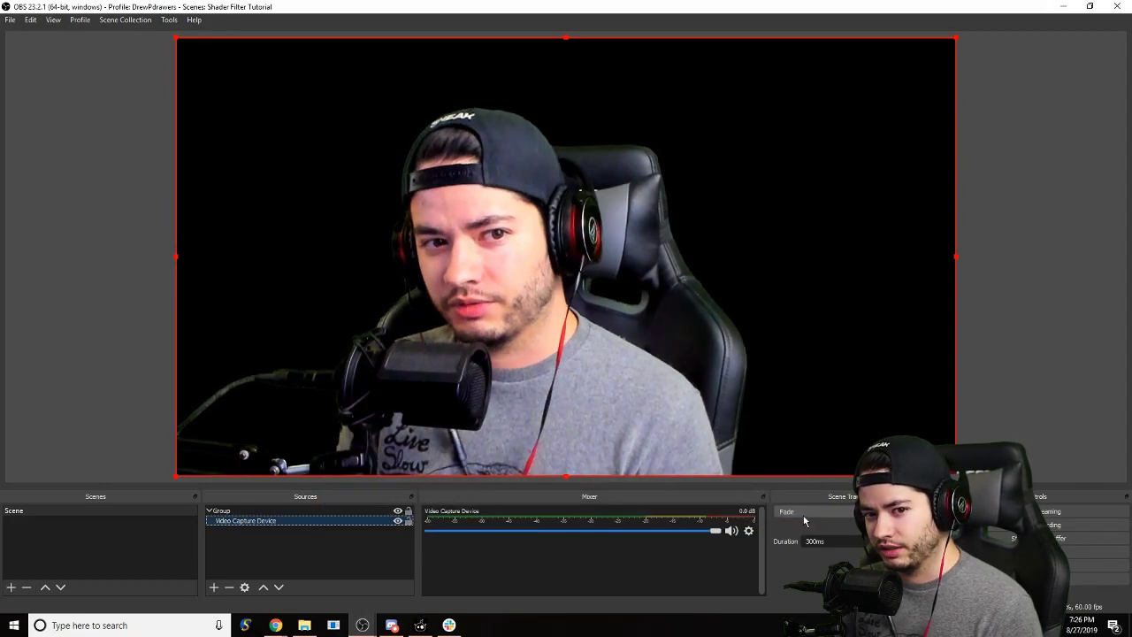